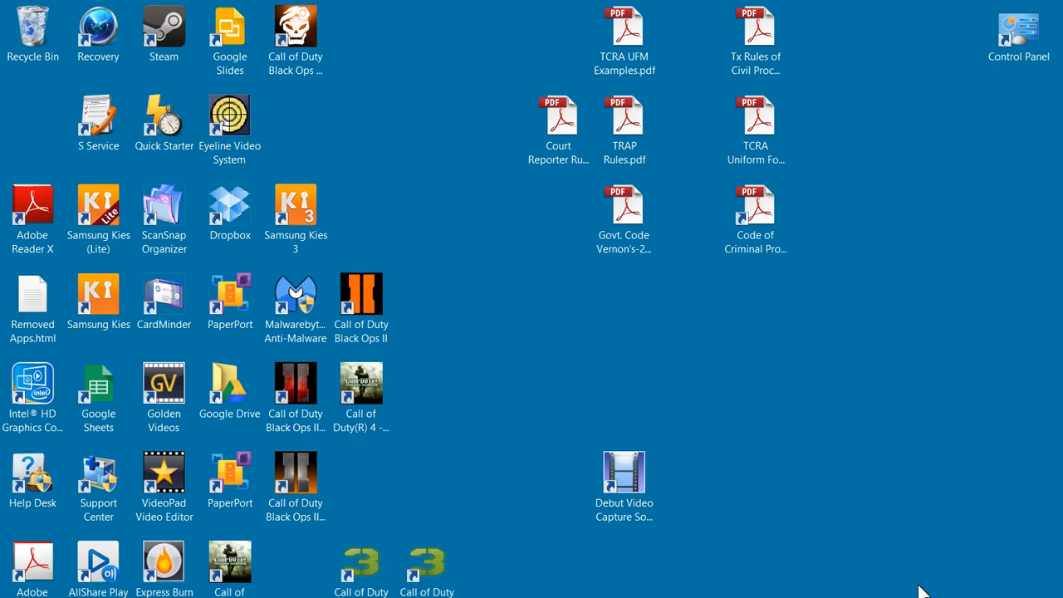
- Look over the app tiles on the Start screen, clear any tile selection, and return to the desktop
left_click(824, 505)
key("super")
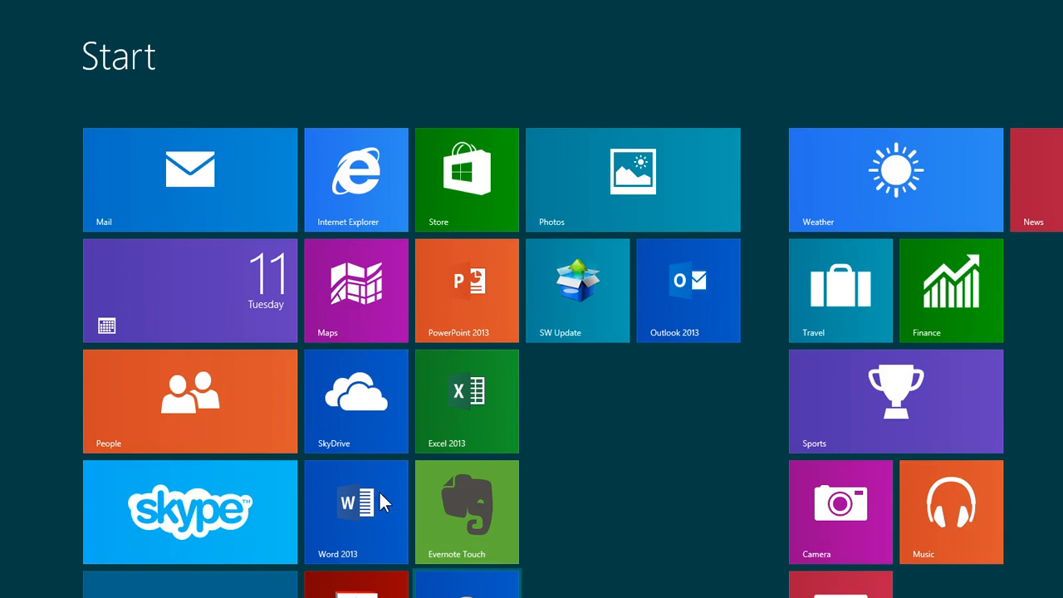
scroll(1060, 241, "right", 3)
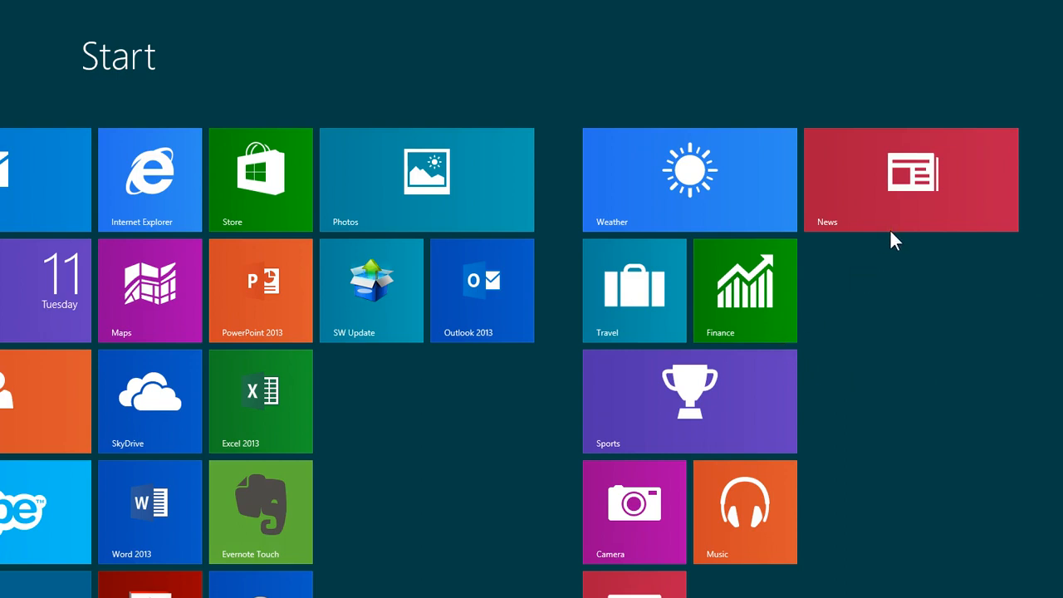
left_click_drag(890, 229, 683, 242)
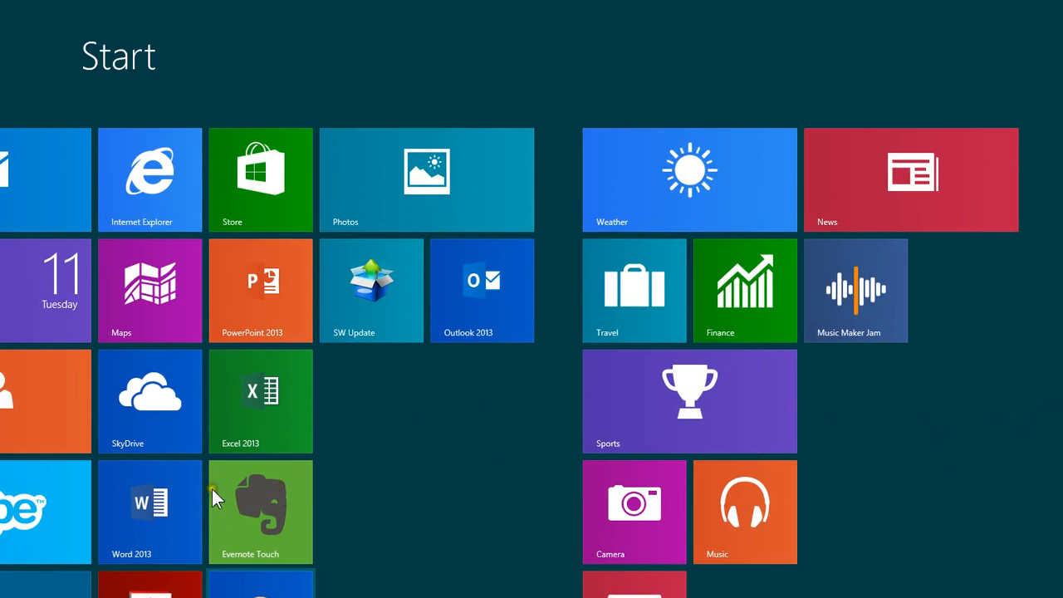
scroll(212, 489, "up", 2)
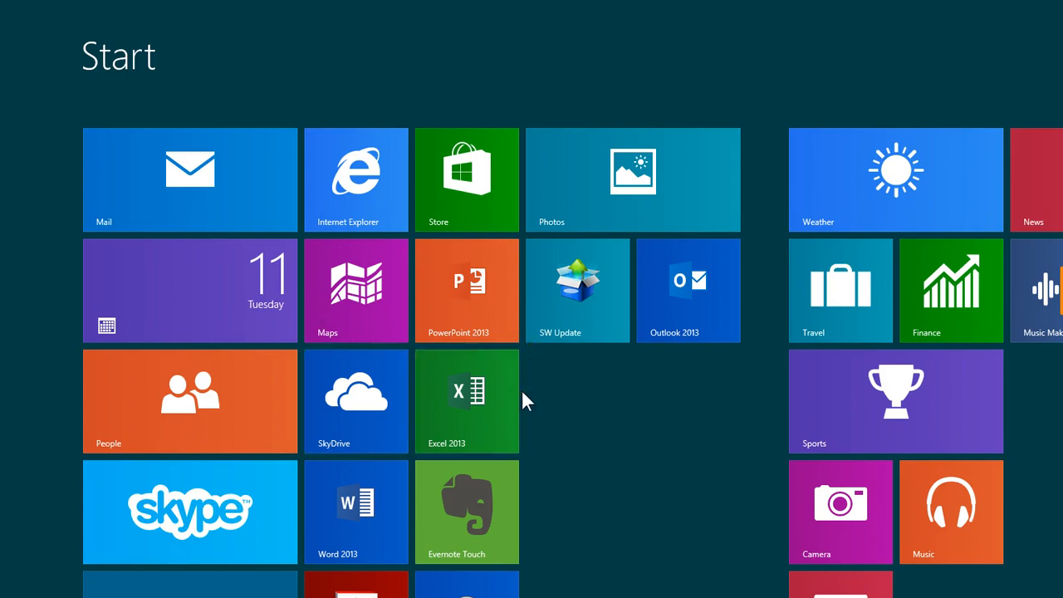
right_click(372, 490)
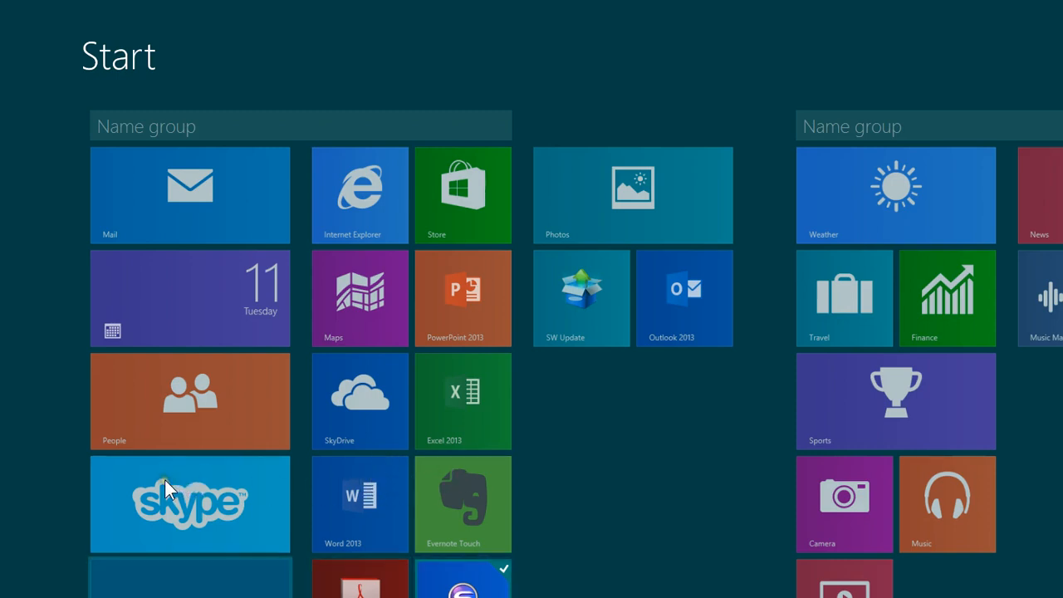
key("space")
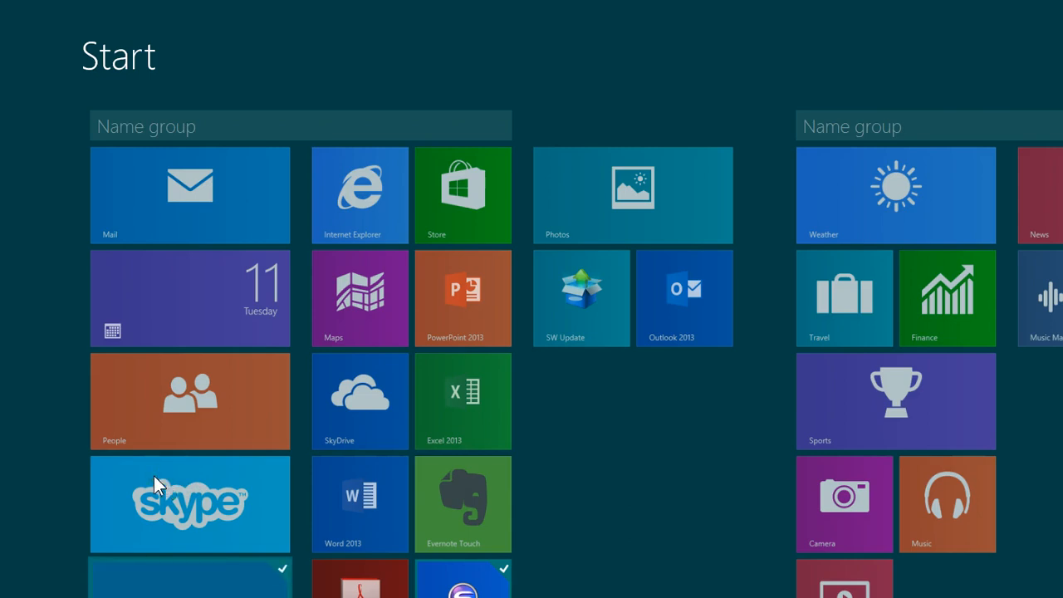
key("Escape")
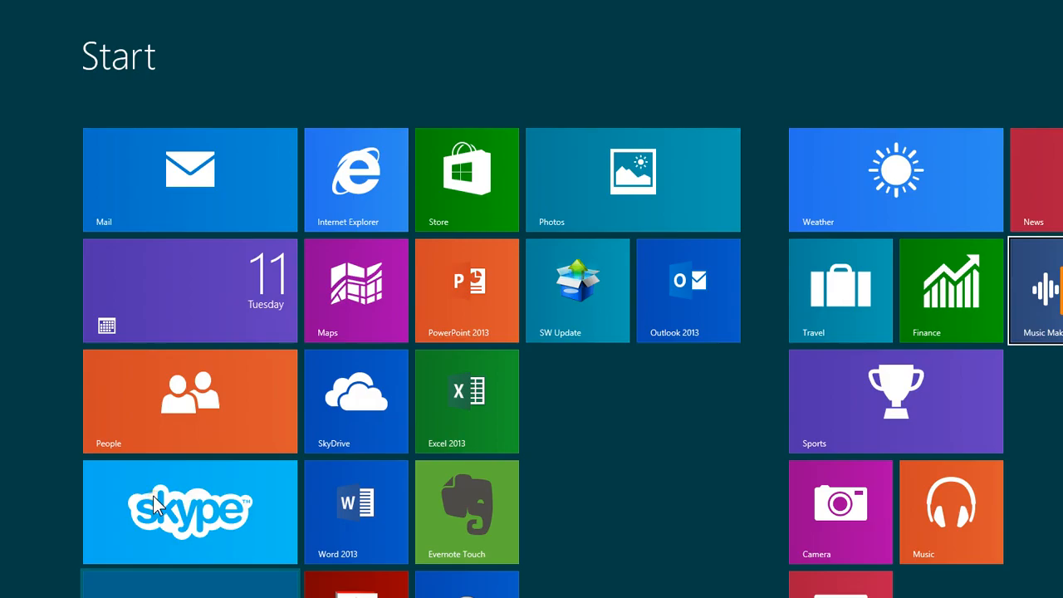
key("super")
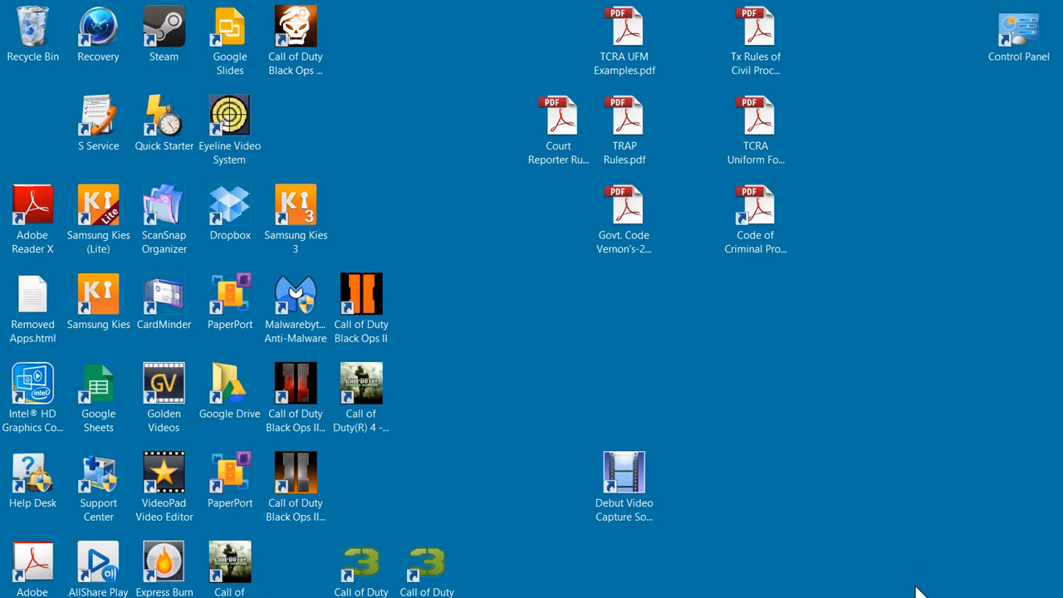
- Open the Scan Button Settings of the ScanSnap scanner
left_click(853, 488)
left_click(802, 523)
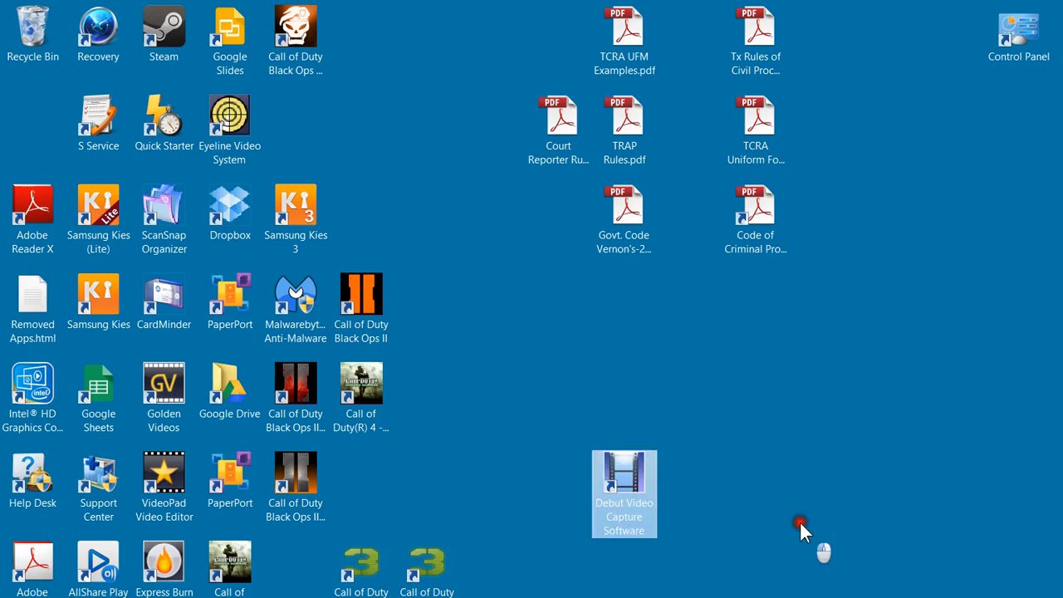
left_click(917, 586)
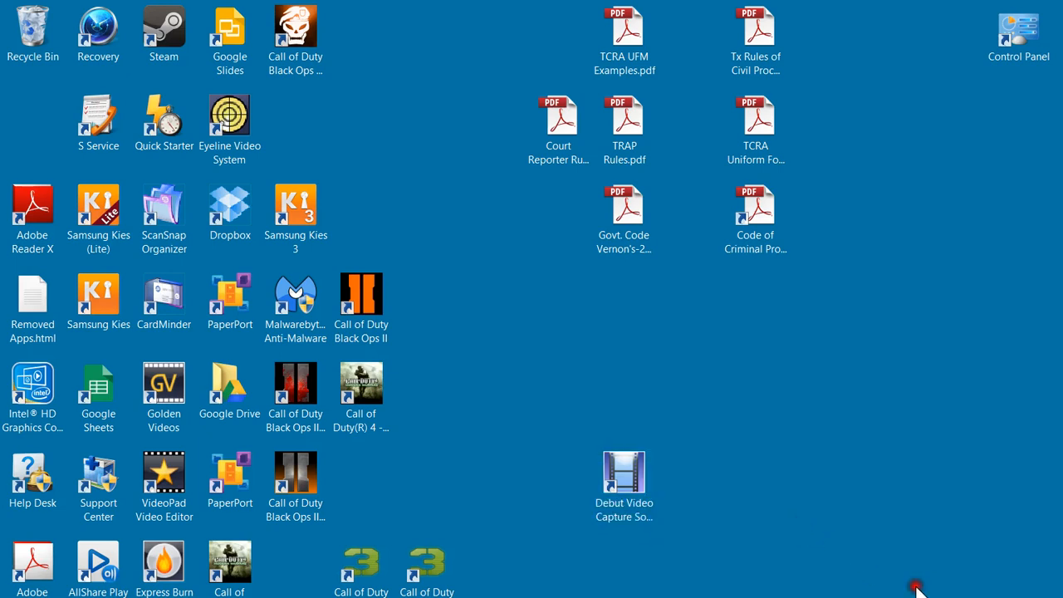
right_click(883, 499)
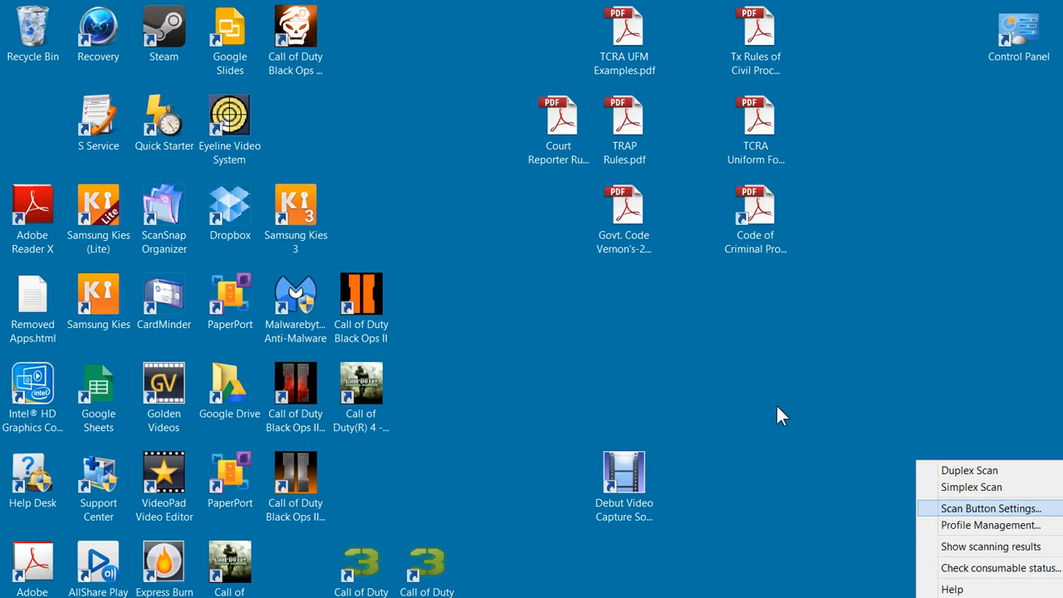
key("Return")
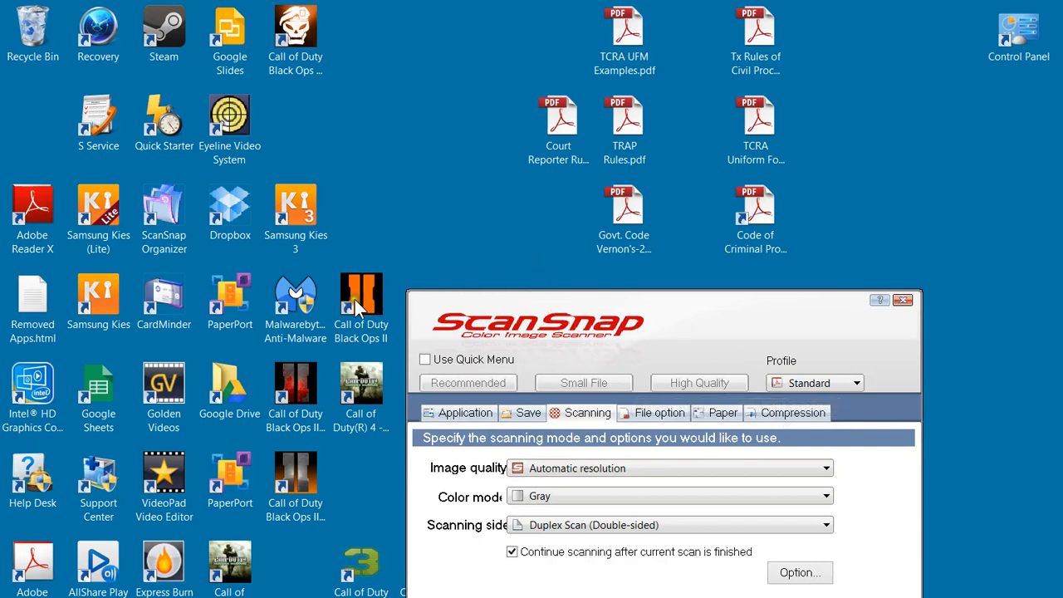
- Switch the Quick Menu option on and off to compare which application and save settings it offers
left_click(429, 360)
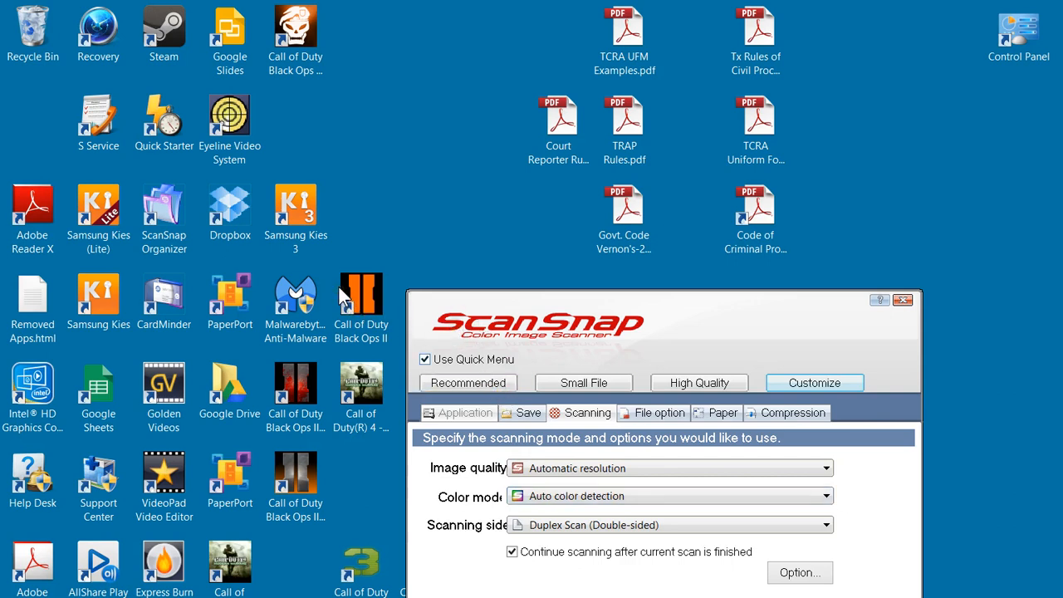
left_click(425, 360)
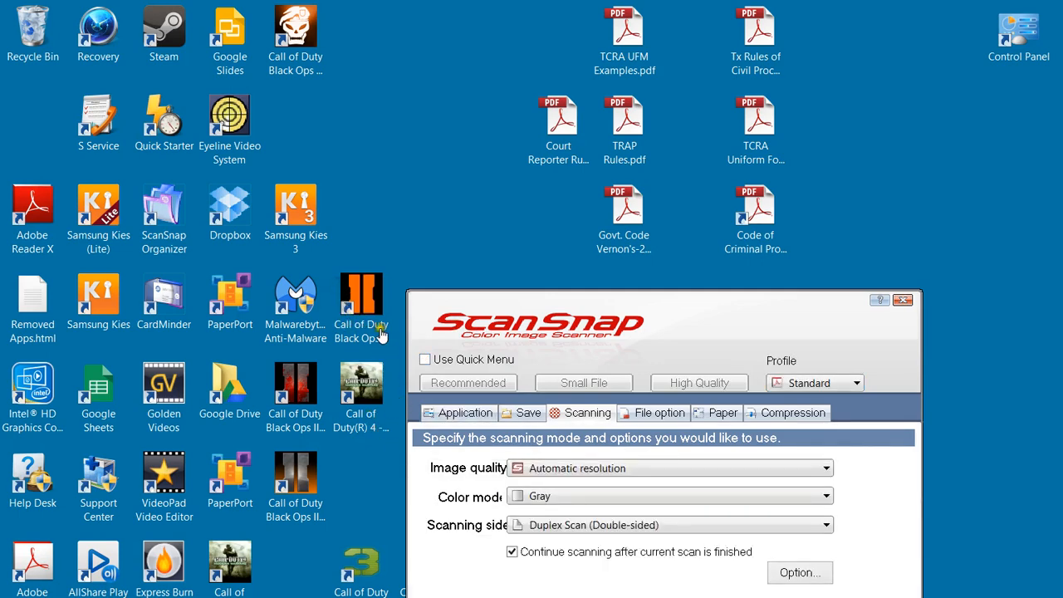
left_click(459, 413)
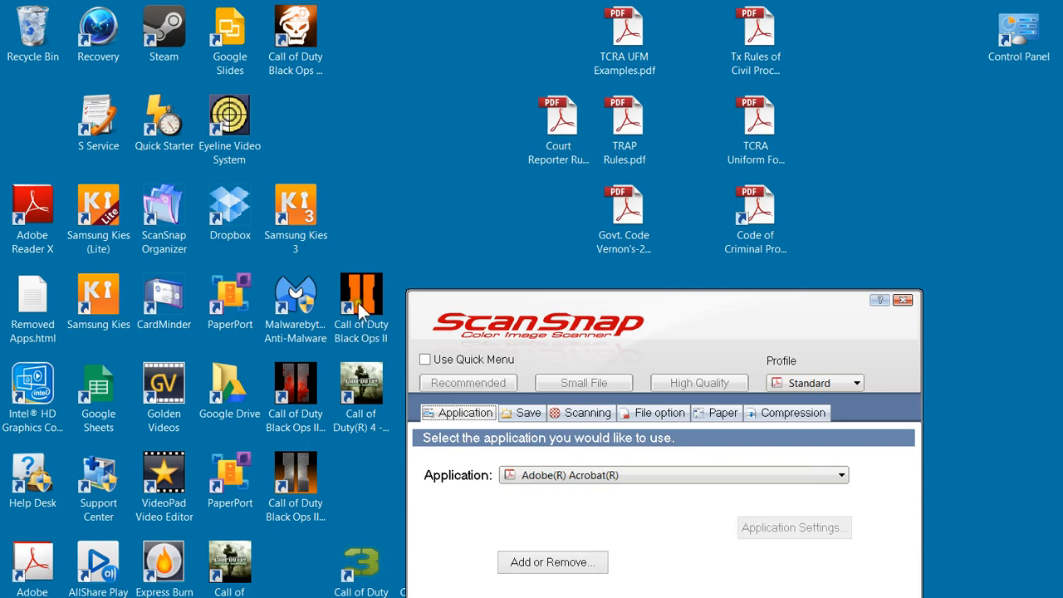
left_click(425, 359)
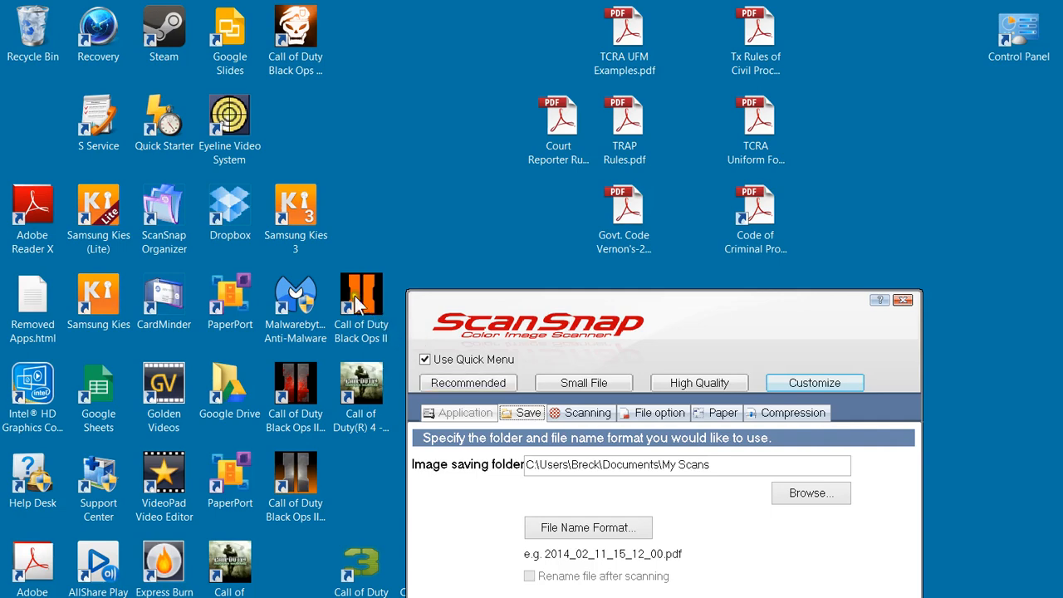
left_click(425, 359)
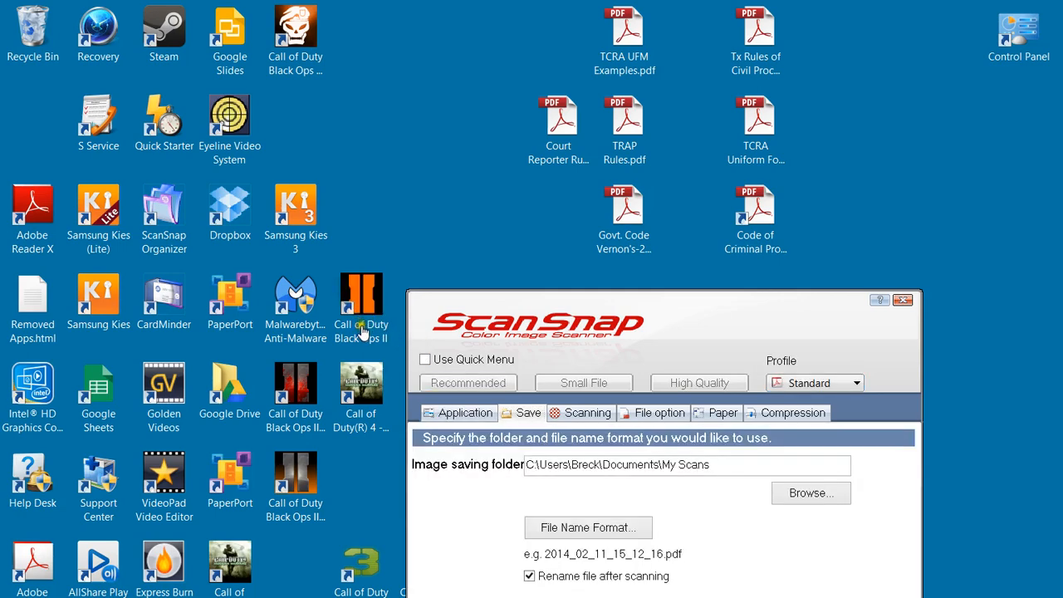
- Choose Adobe(R) Acrobat(R) as the application for scans and review the image saving folder and file name settings
left_click(454, 414)
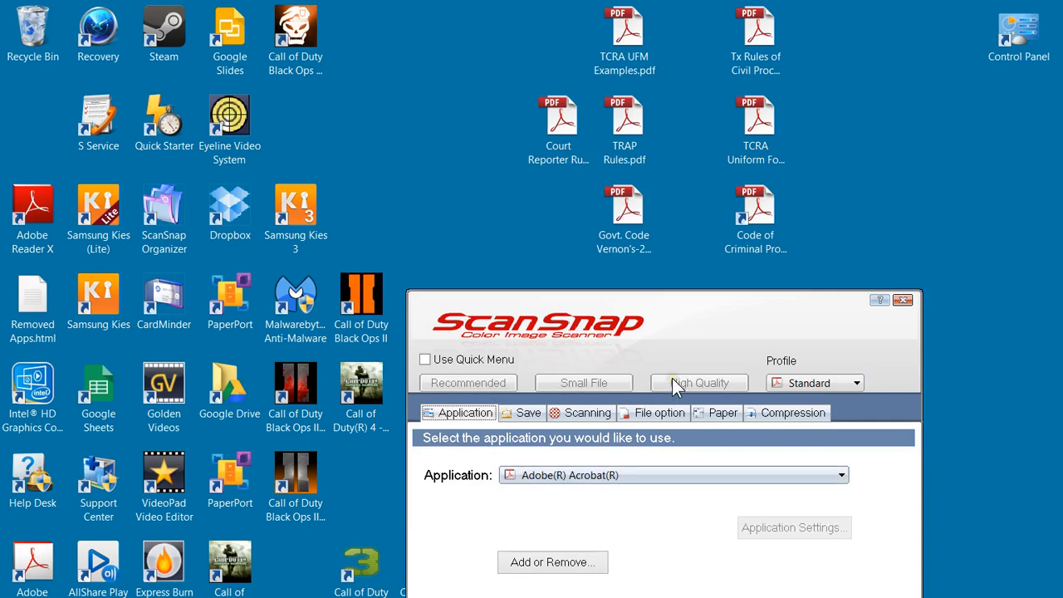
left_click(841, 475)
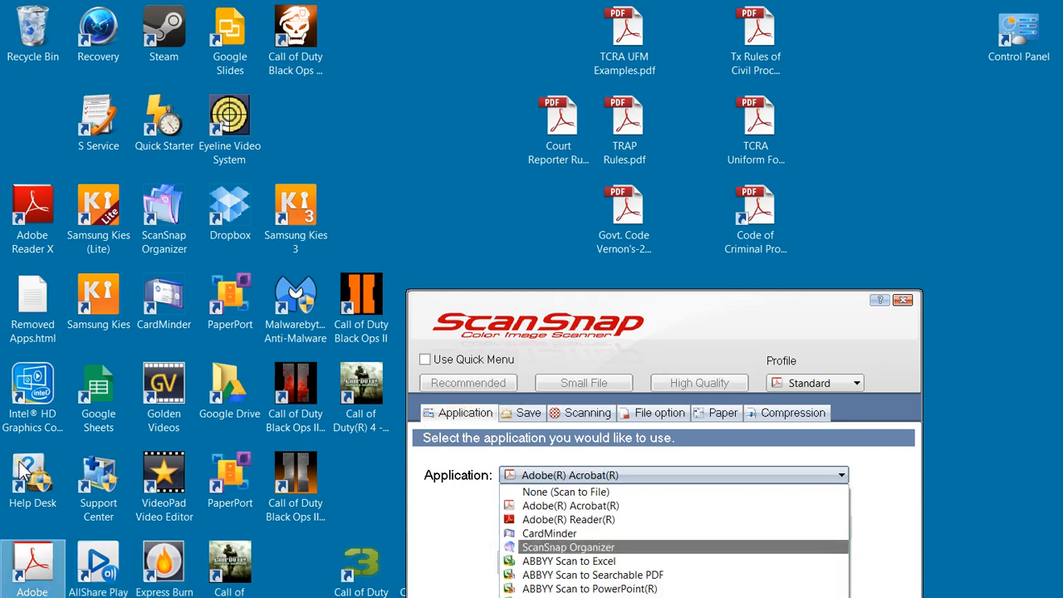
left_click(471, 405)
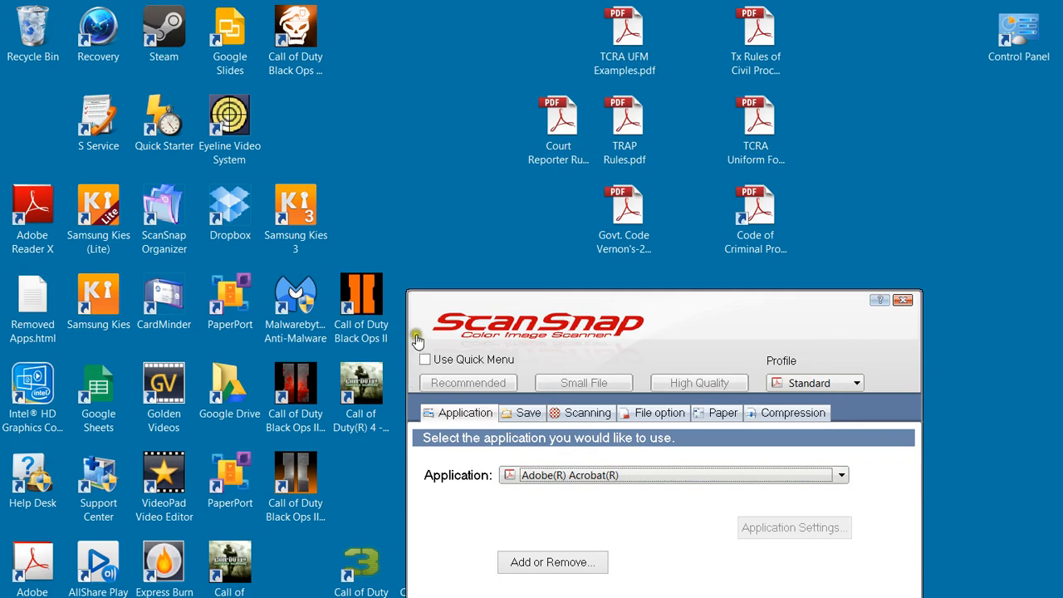
left_click(528, 413)
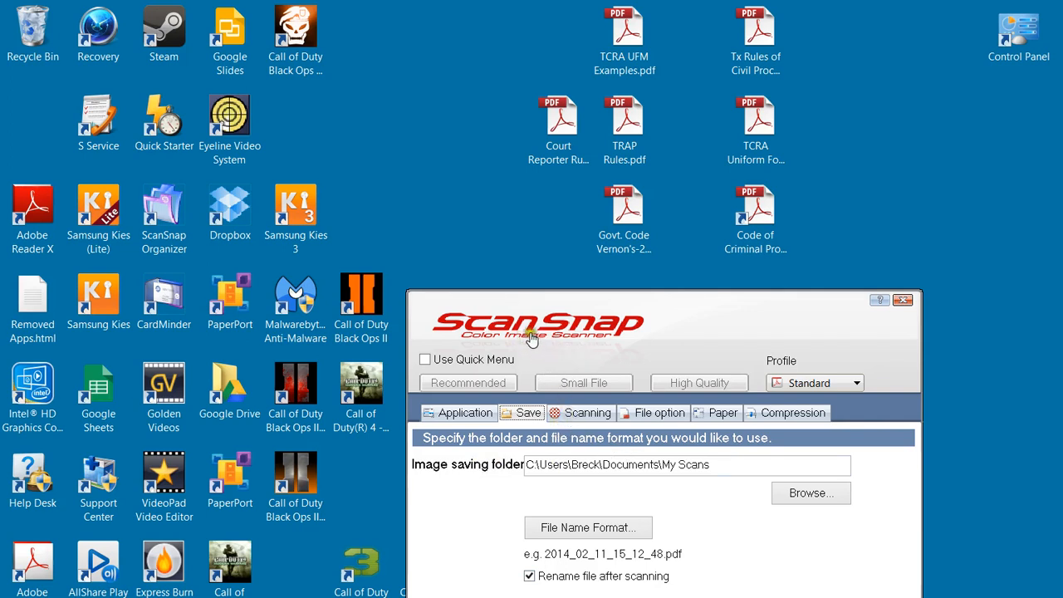
- Keep PDF(*.pdf) as the file format and set the OCR target pages to All pages
left_click(660, 413)
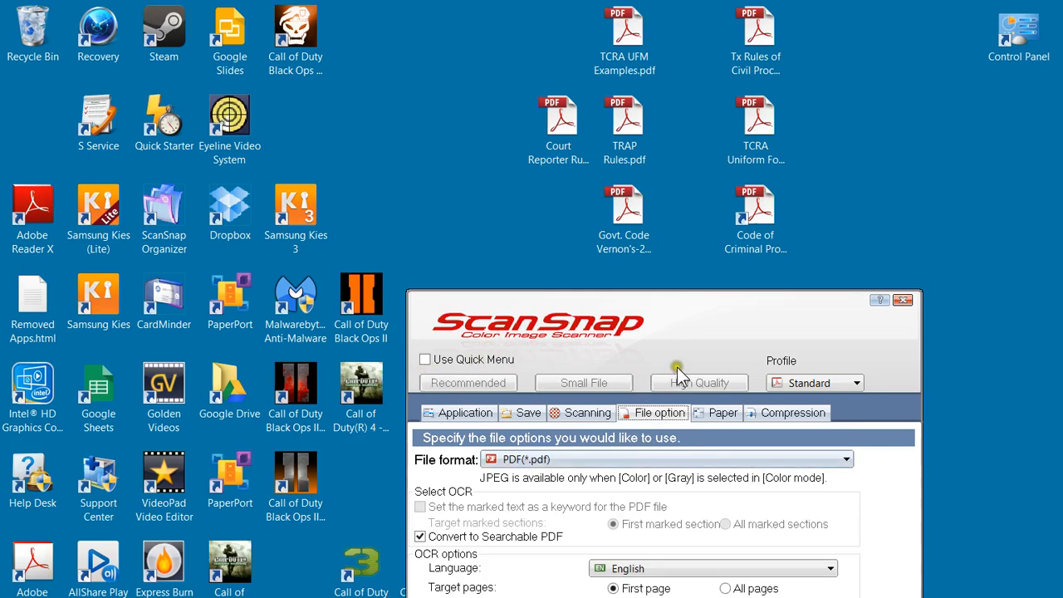
left_click(677, 459)
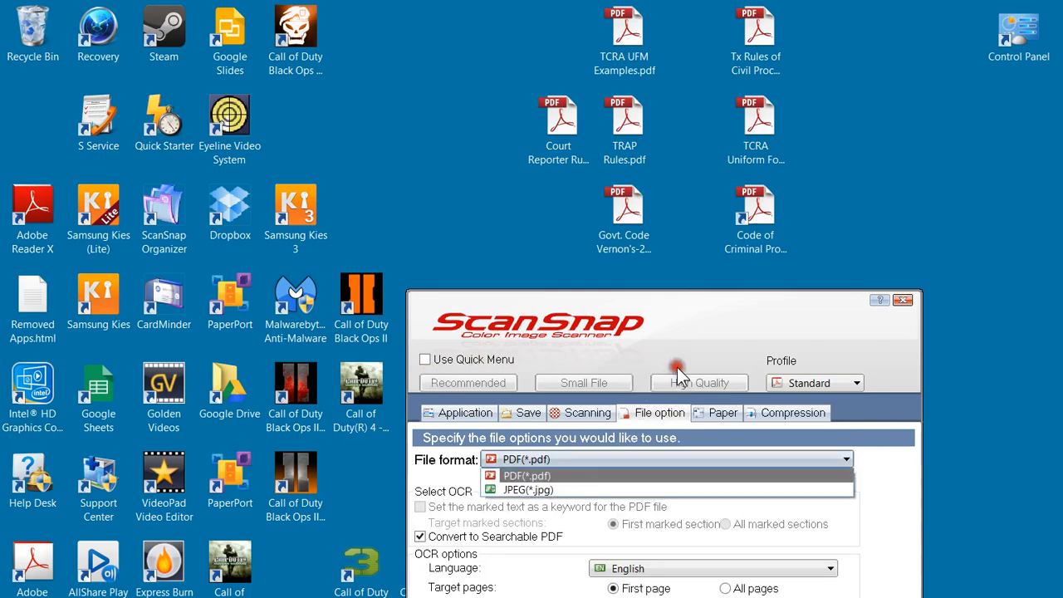
left_click(437, 382)
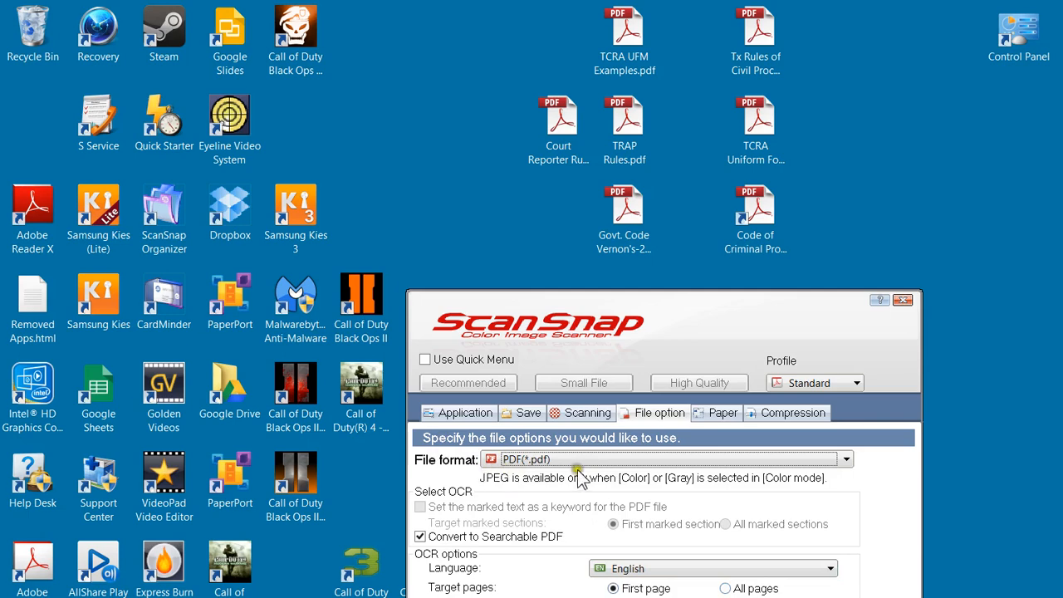
left_click(581, 471)
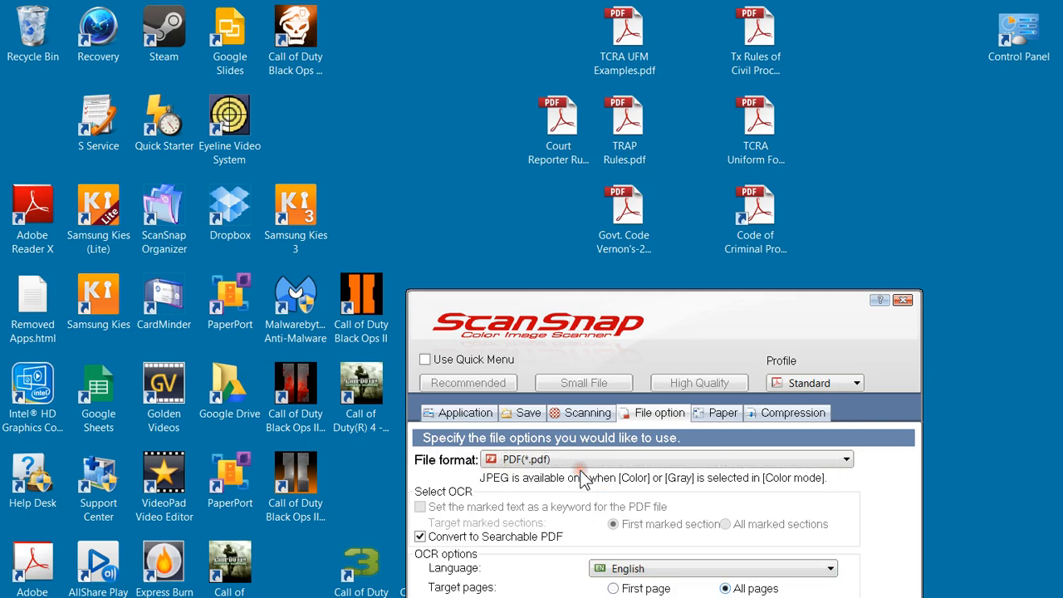
- Review the PDF splitting, paper size and compression options, and accept the scan button settings
left_click(641, 490)
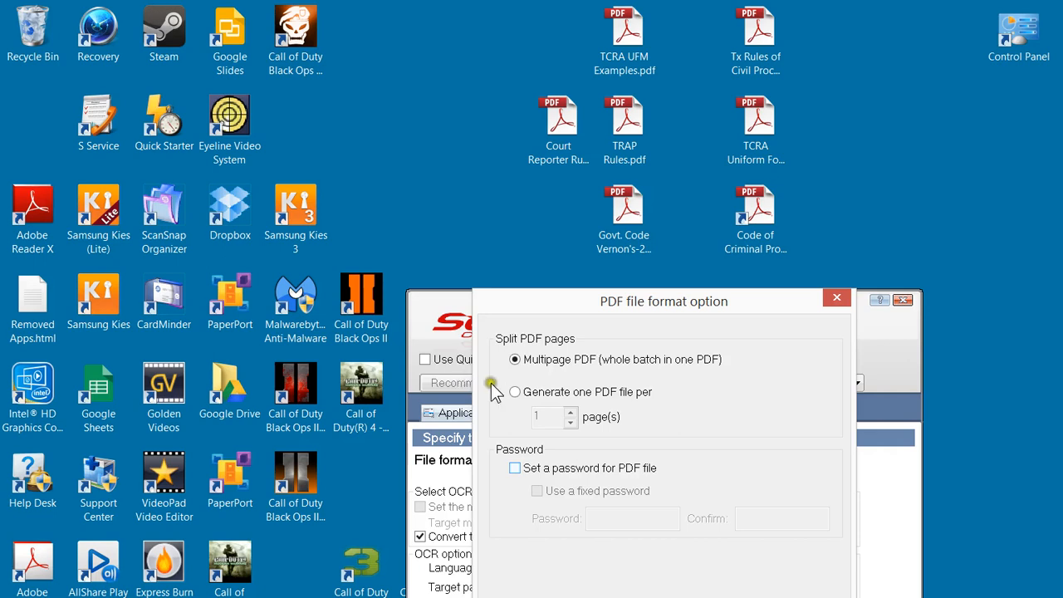
left_click(506, 500)
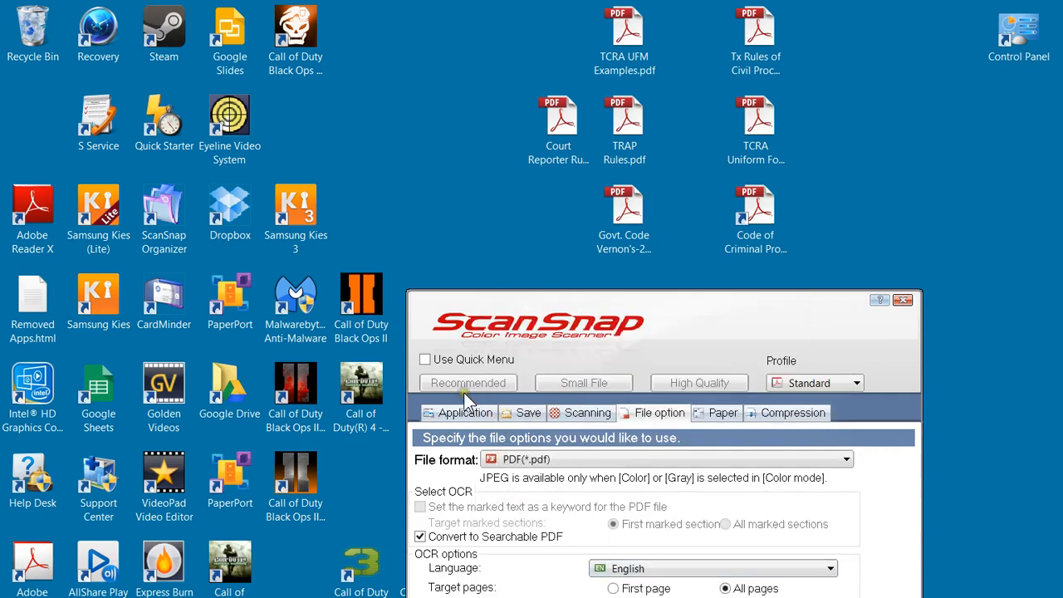
left_click(571, 333)
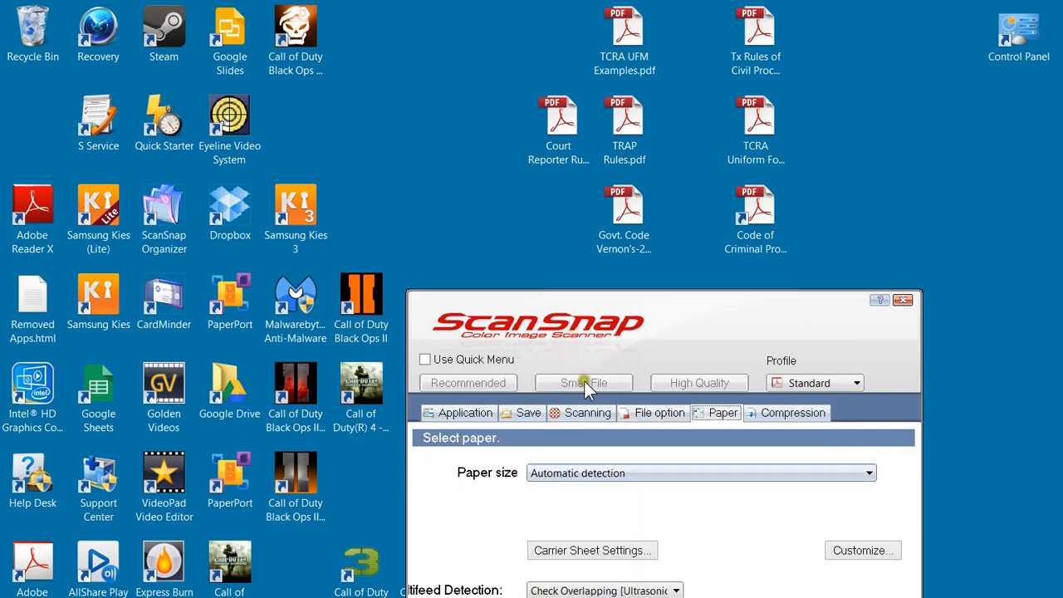
left_click(631, 332)
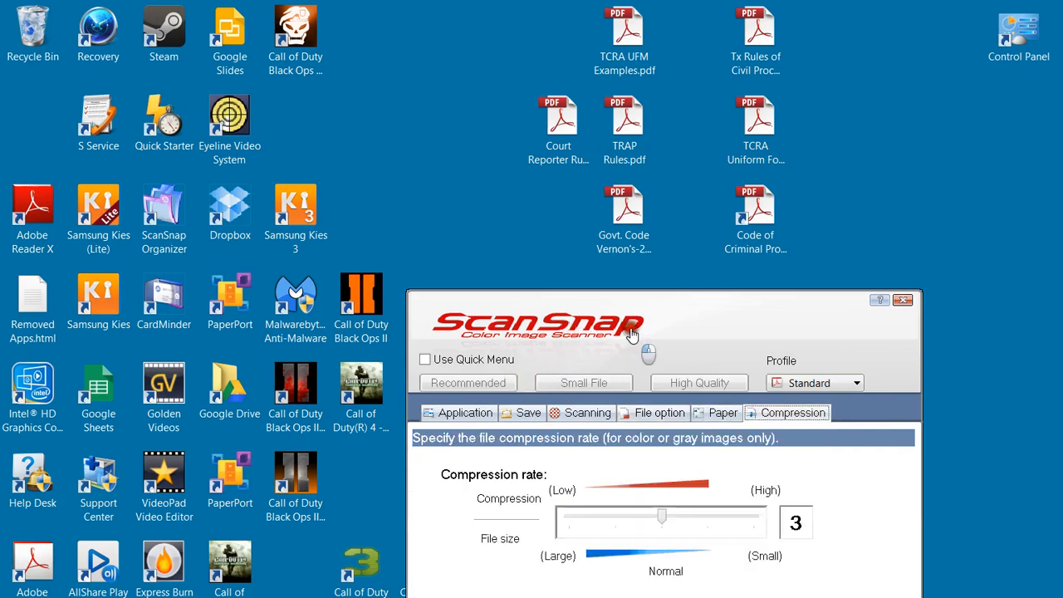
left_click(557, 508)
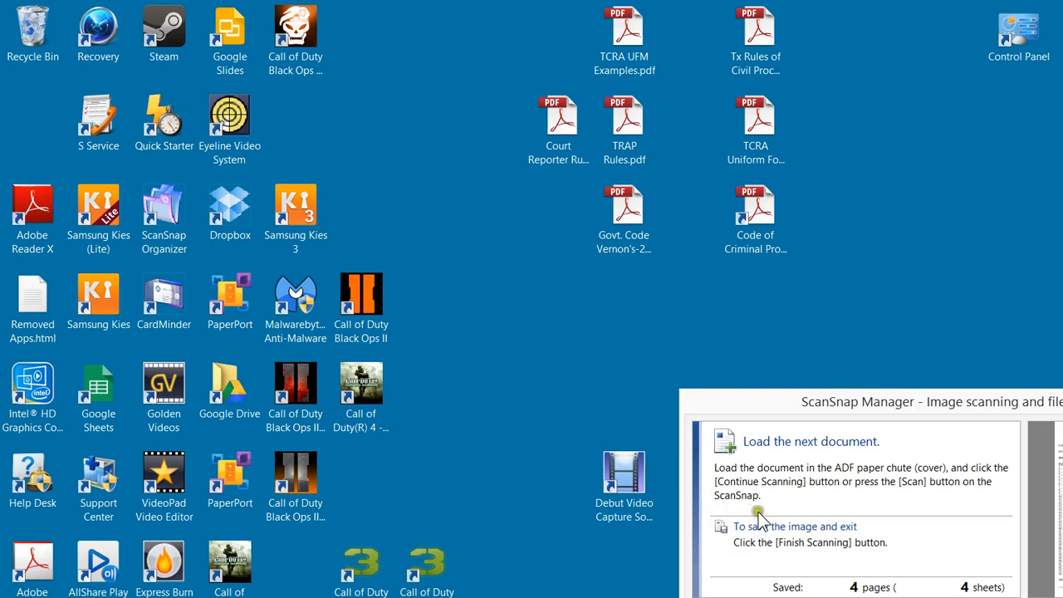
- Finish scanning and save the scanned document as ScanTest1 in the My Scans folder
left_click(873, 494)
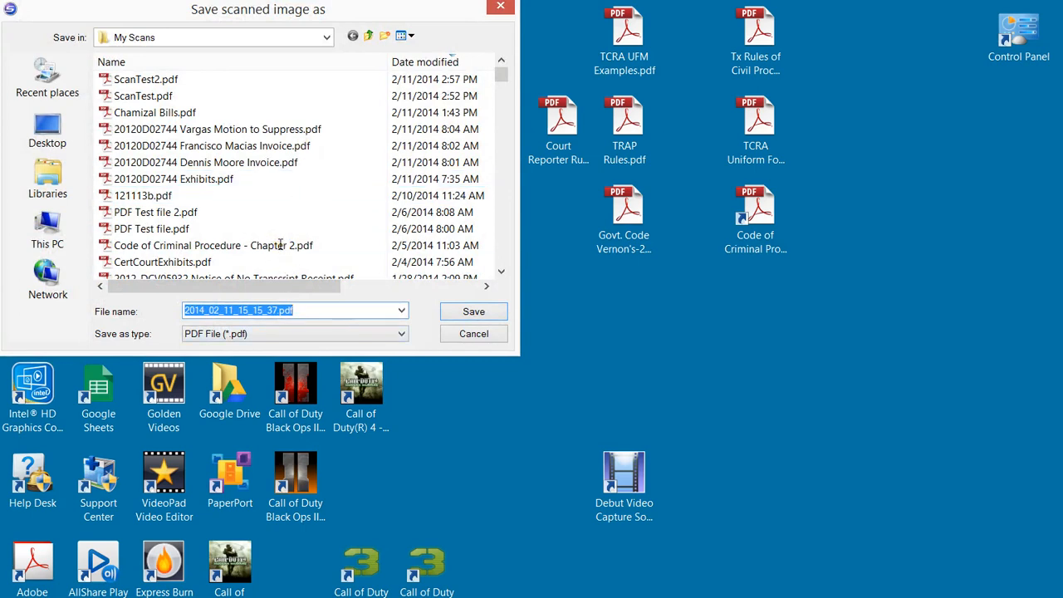
type("ScanTest")
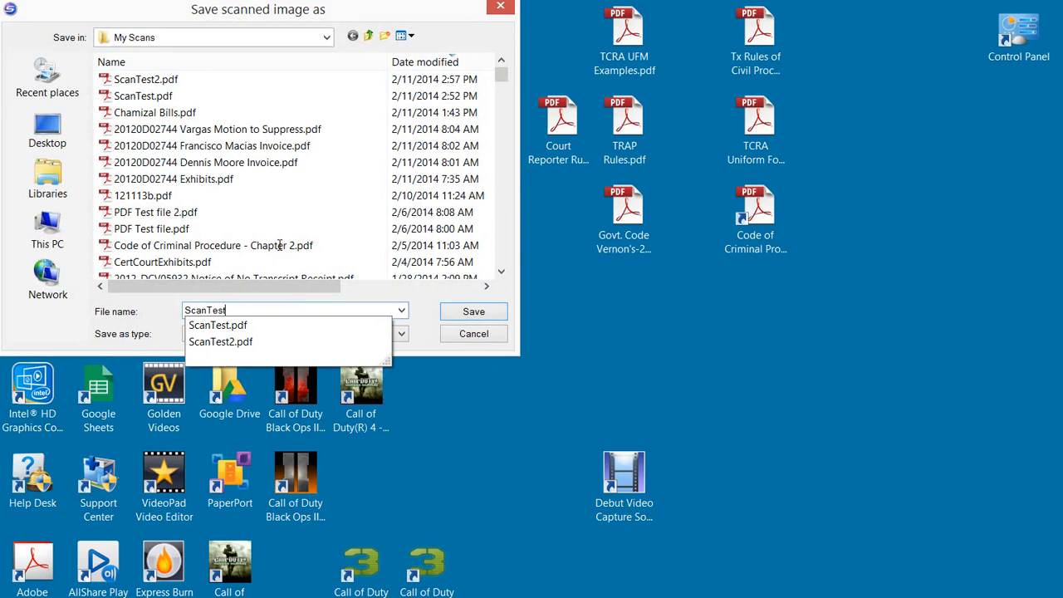
type("1")
key("Return")
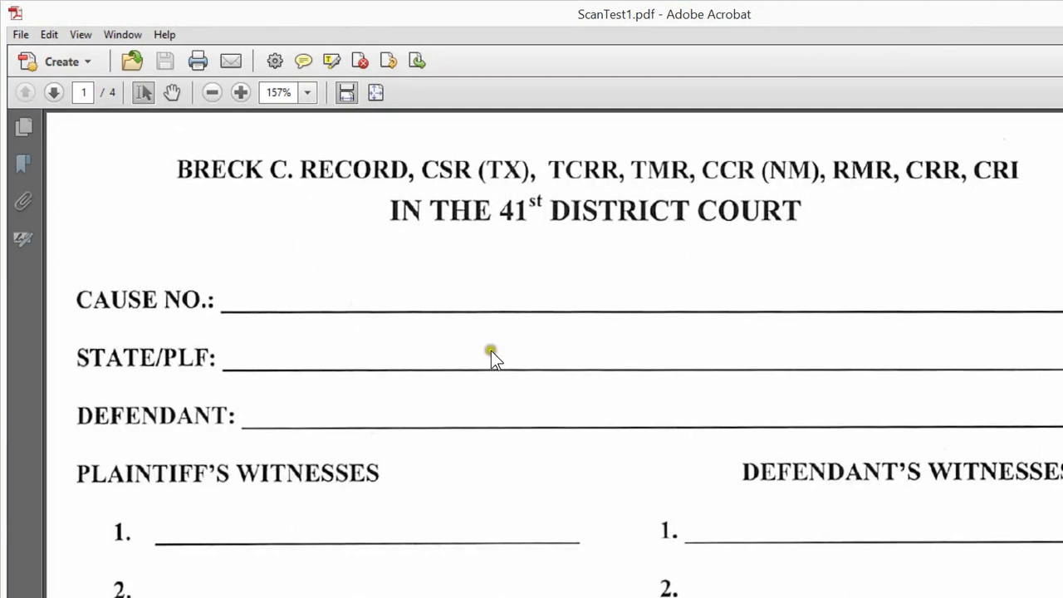
- Reopen the ScanSnap scan button settings, check the application chosen for scans, and close the settings
left_click(914, 584)
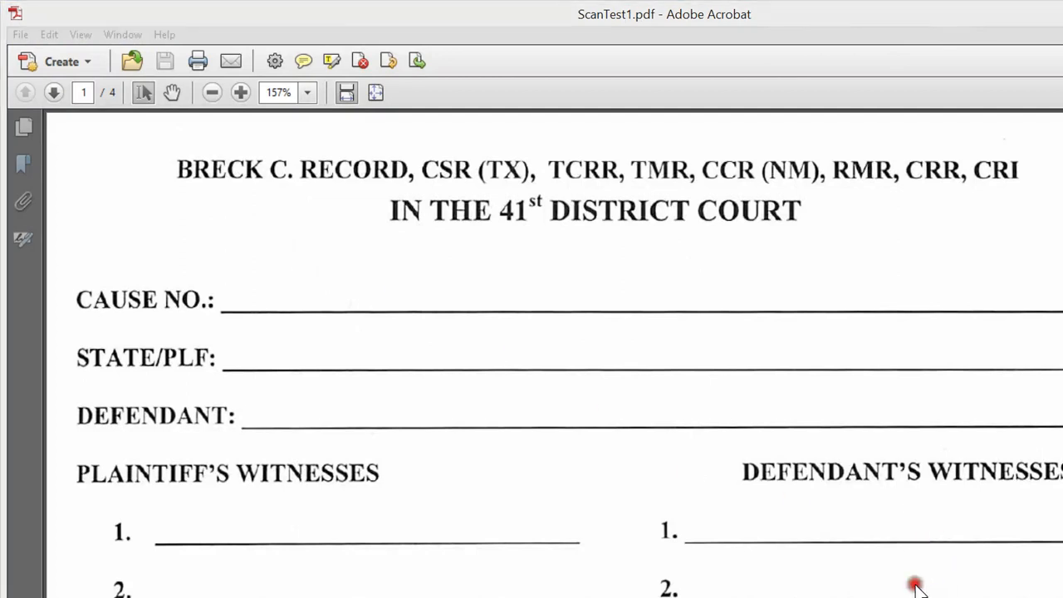
right_click(883, 499)
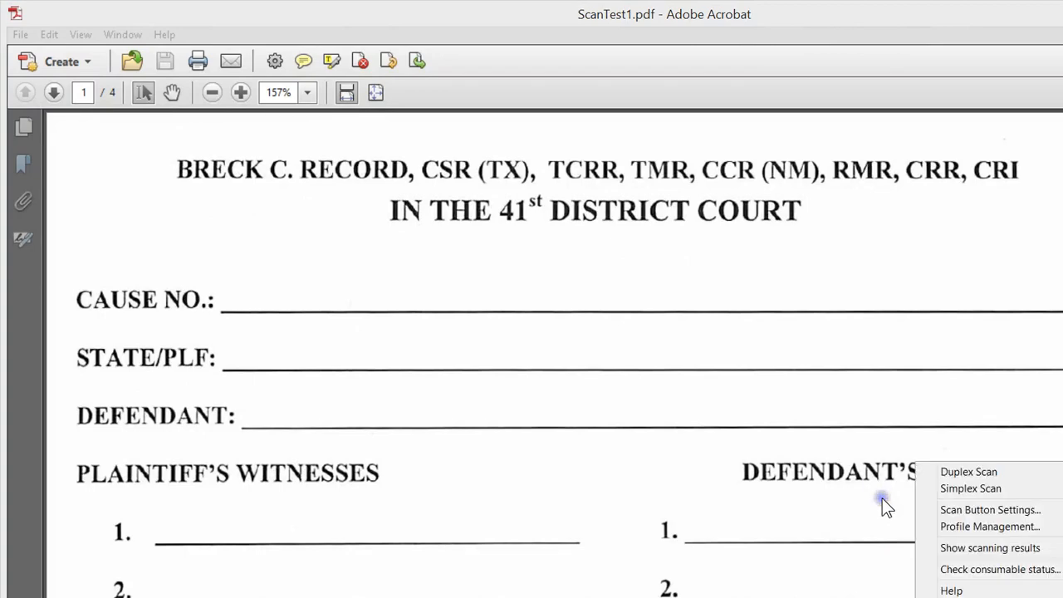
left_click(775, 404)
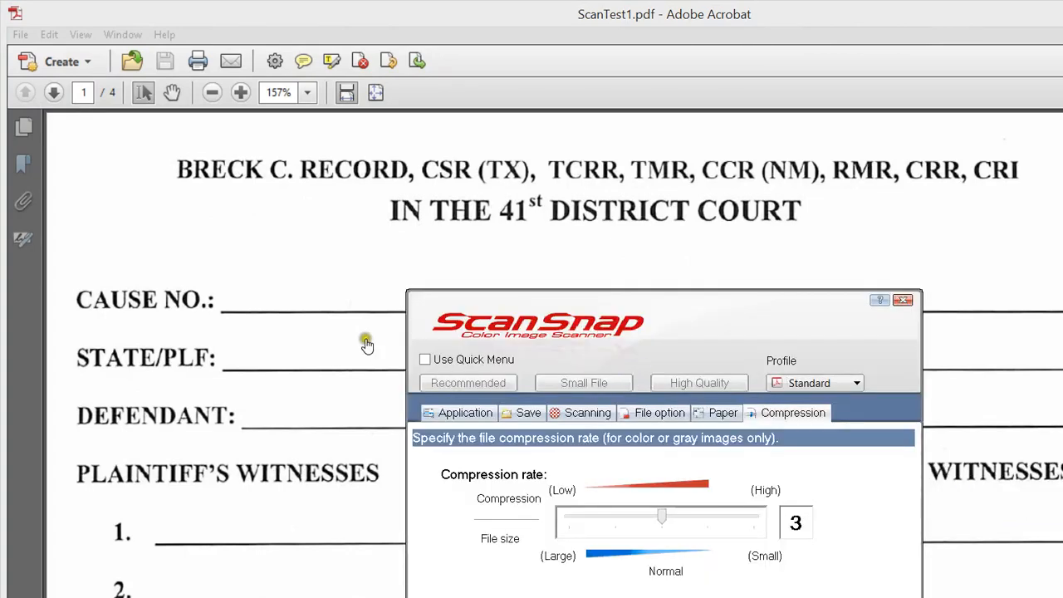
left_click(459, 413)
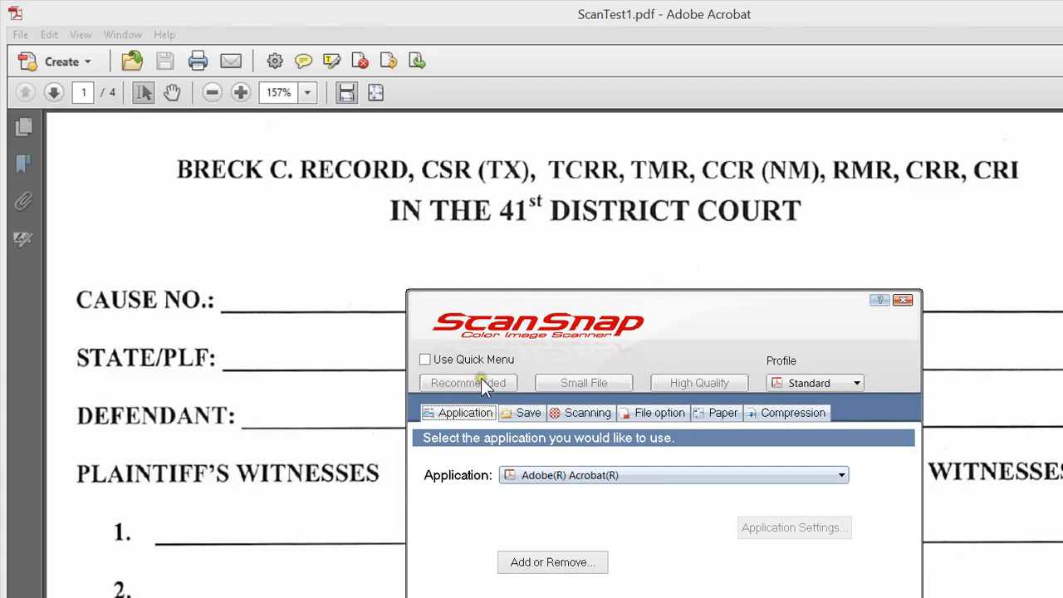
left_click(725, 241)
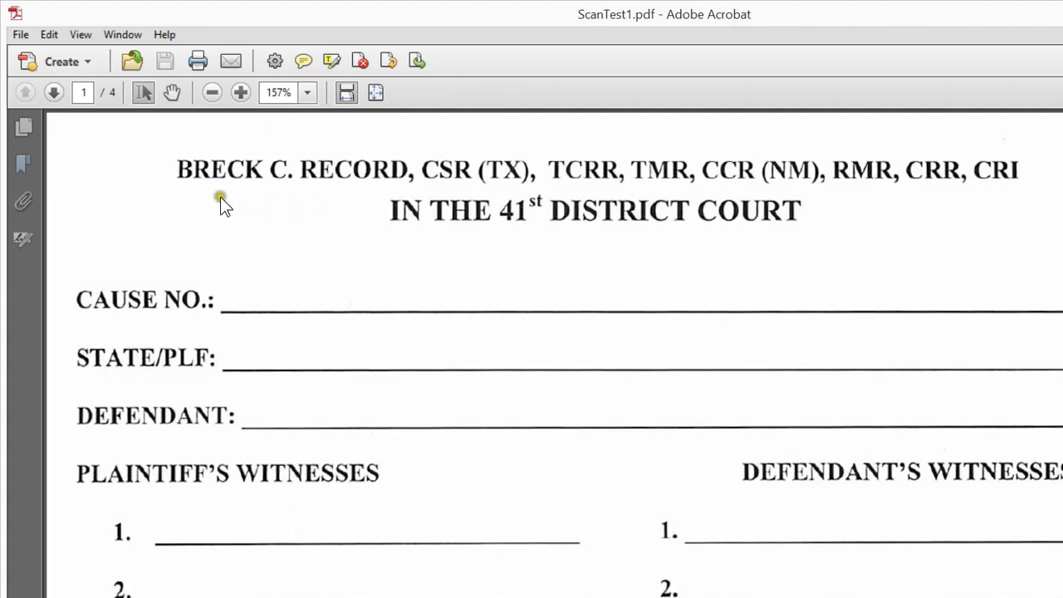
- Examine the page thumbnails and the bookmark list of the scanned document
left_click(18, 101)
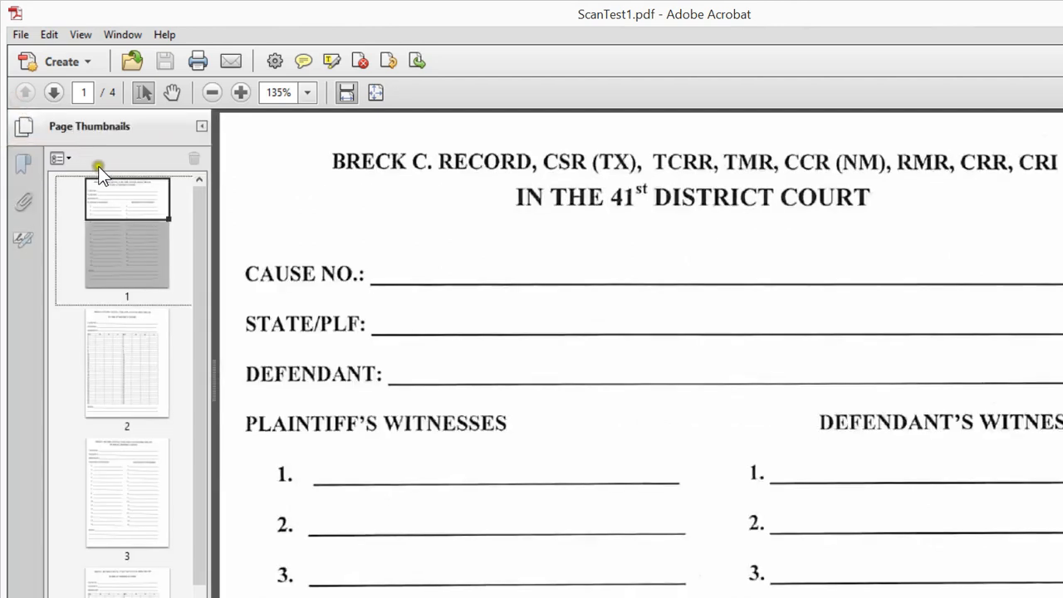
mouse_move(162, 247)
left_mouse_down()
mouse_move(155, 290)
mouse_move(154, 237)
left_mouse_up()
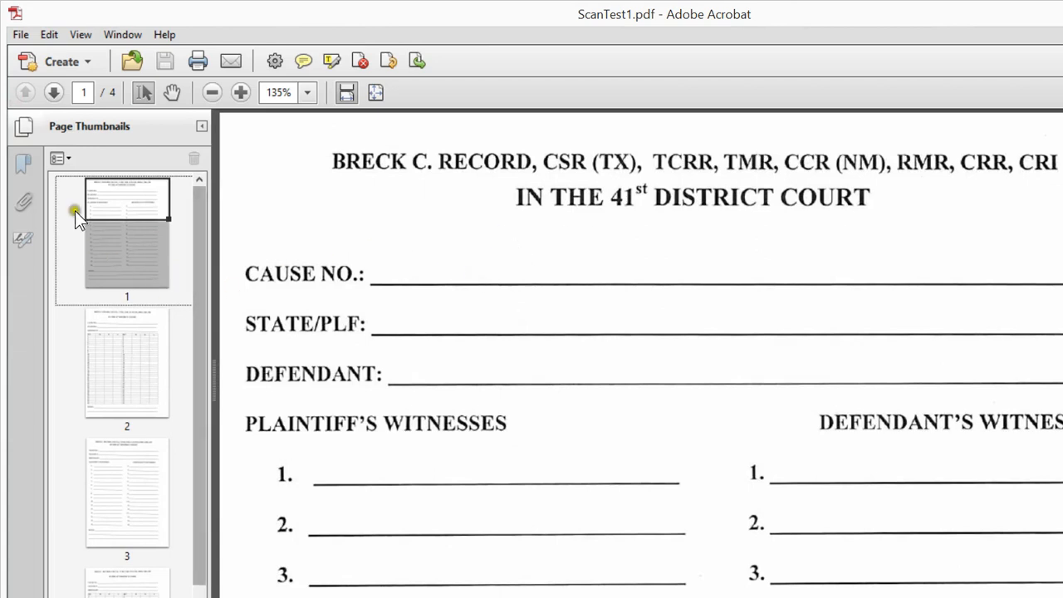
left_click(23, 162)
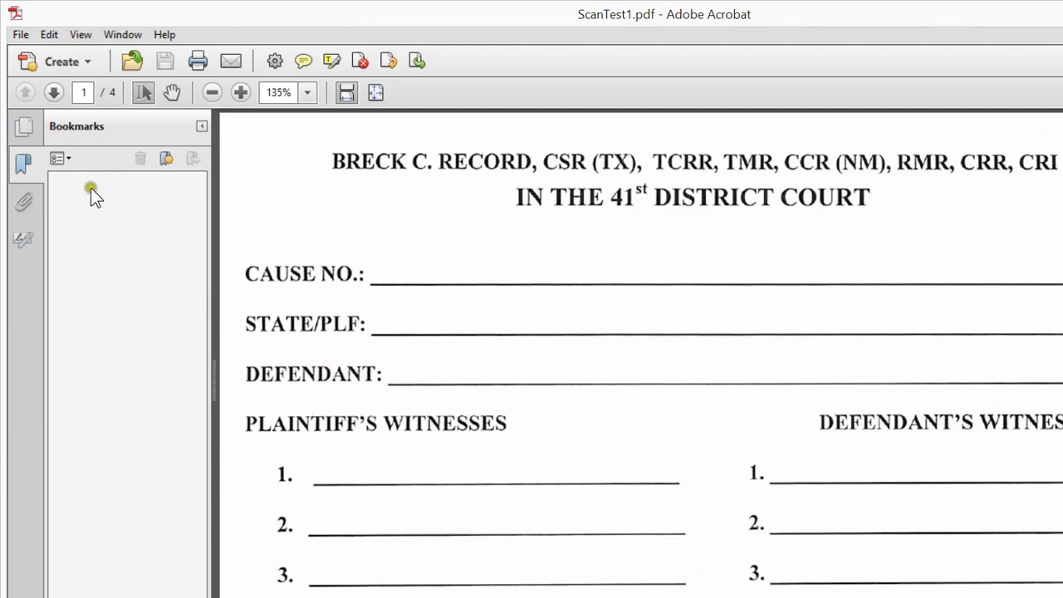
left_click(20, 118)
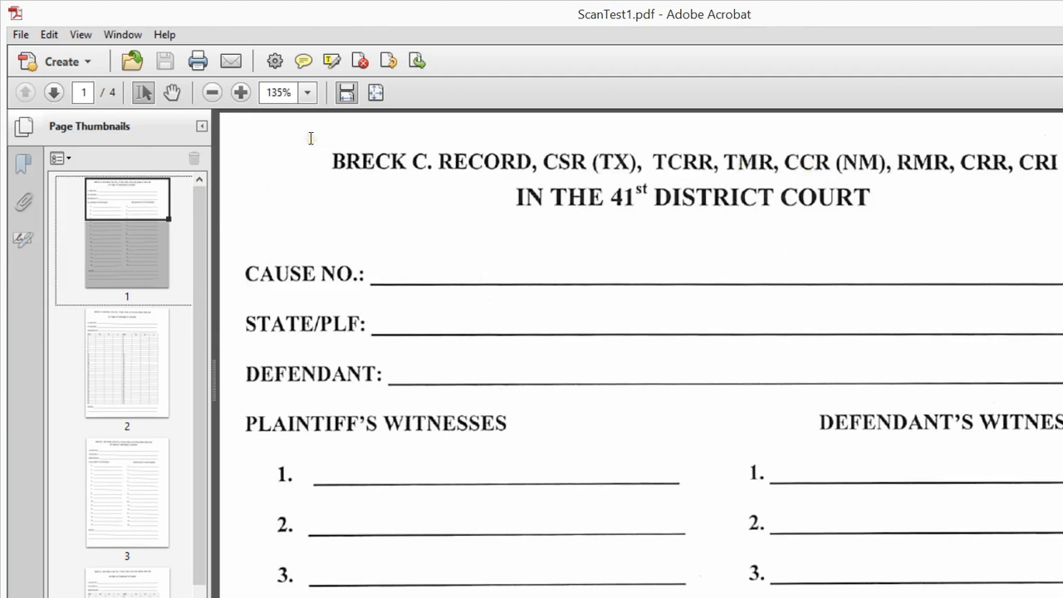
- Add a bookmark named Page 1 for the first page of the document
left_click(208, 126)
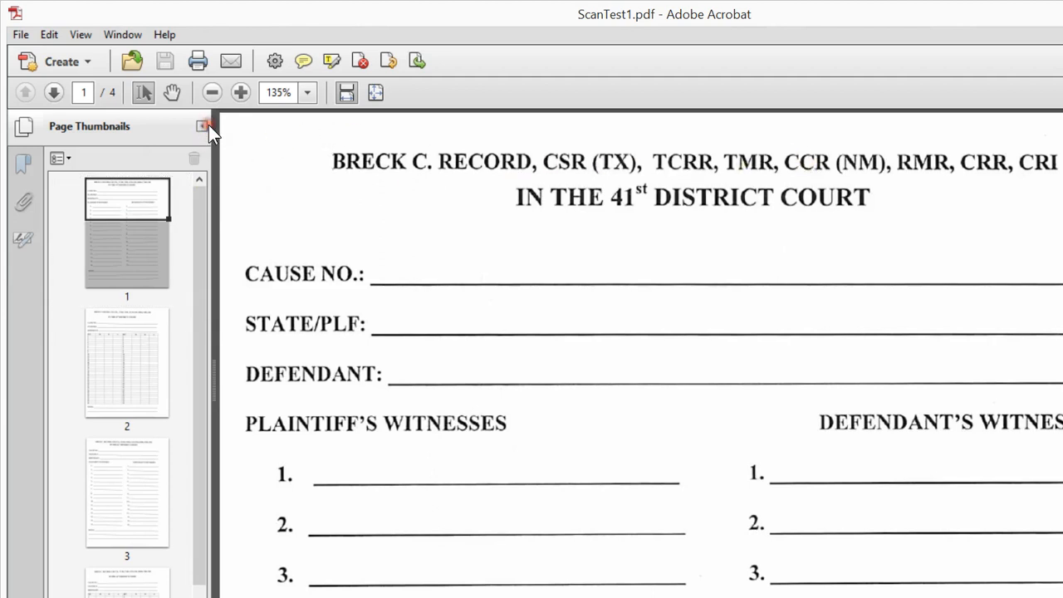
left_click(213, 123)
key("ctrl+b")
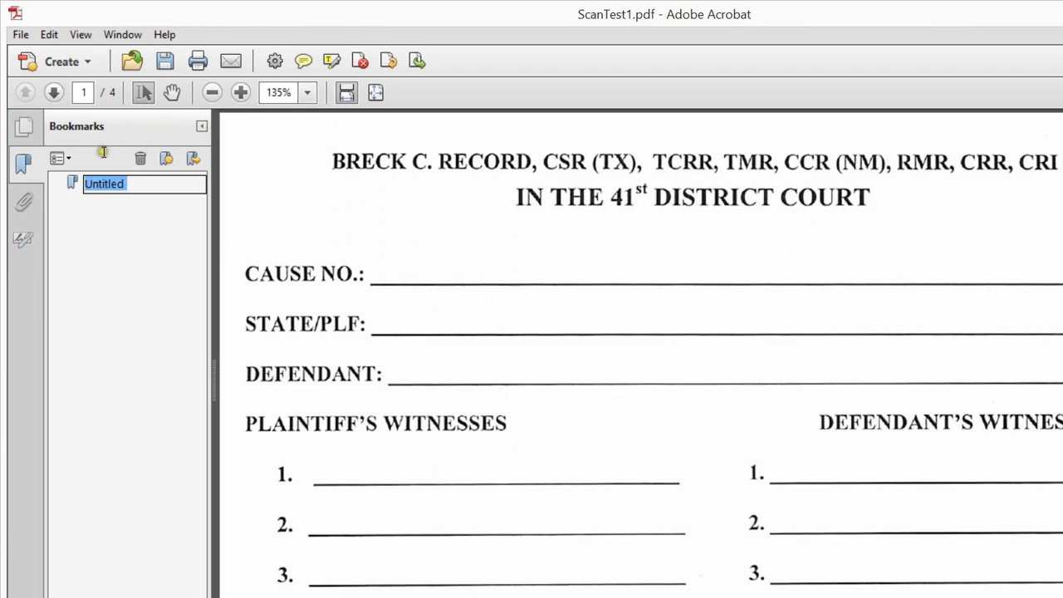
type("Page 1")
key("Return")
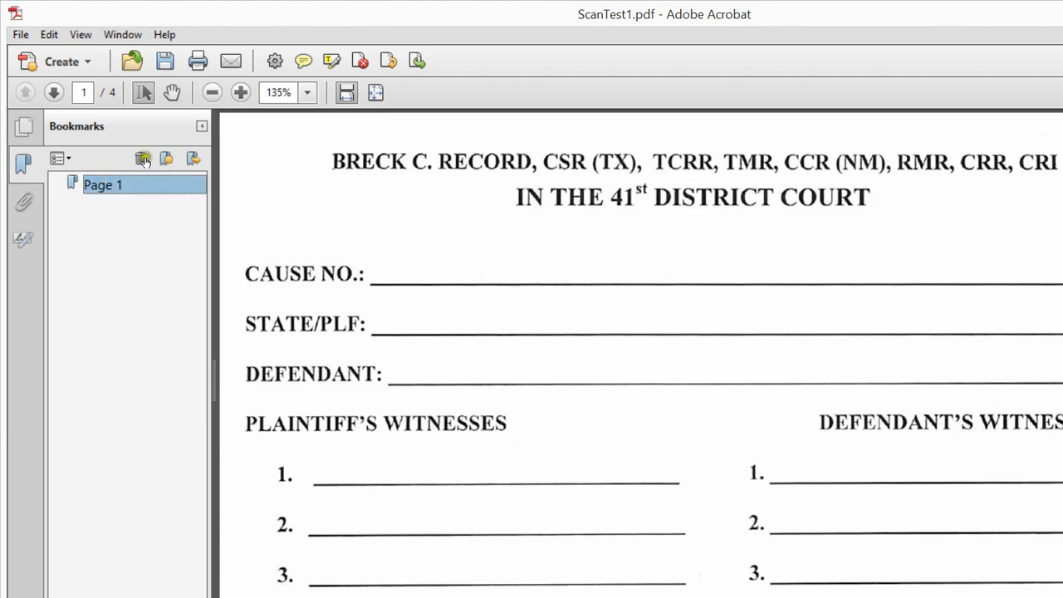
- Go to the second page and add a bookmark named Page 2 for it
left_click(23, 121)
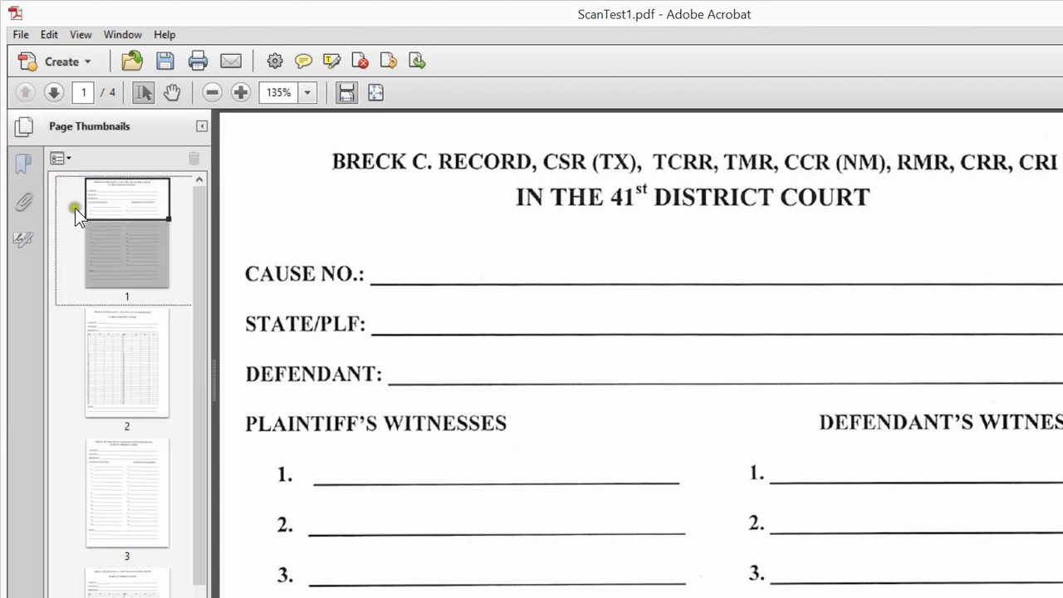
left_click(109, 287)
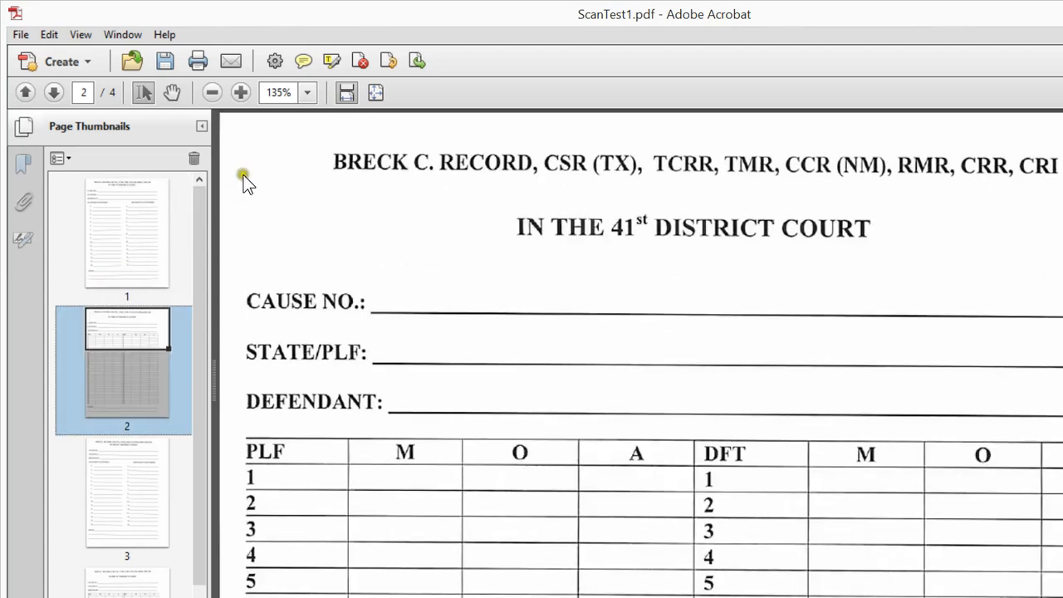
left_click(212, 113)
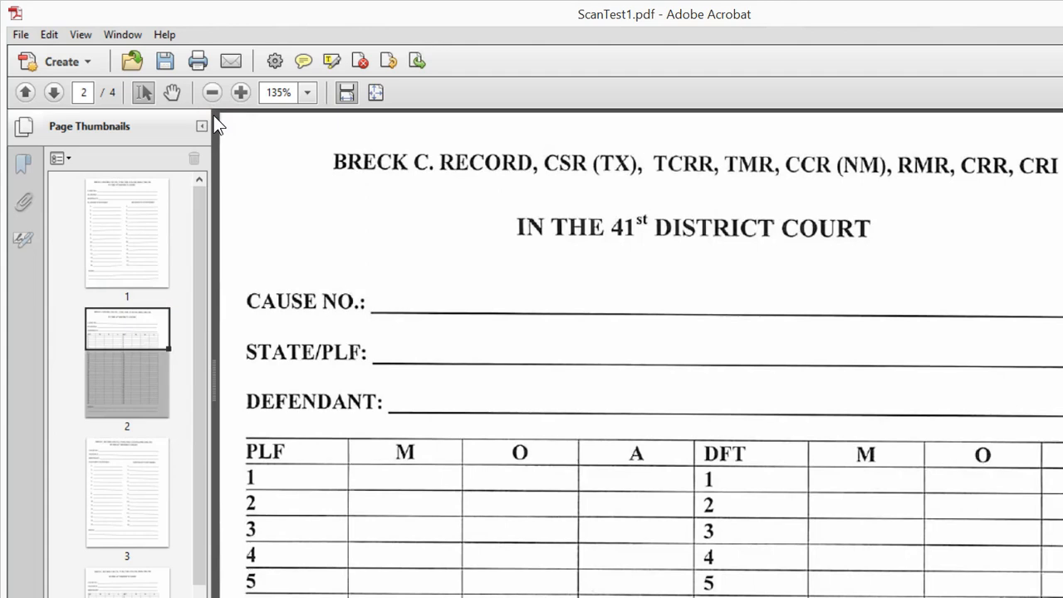
key("ctrl+b")
type("Page 2")
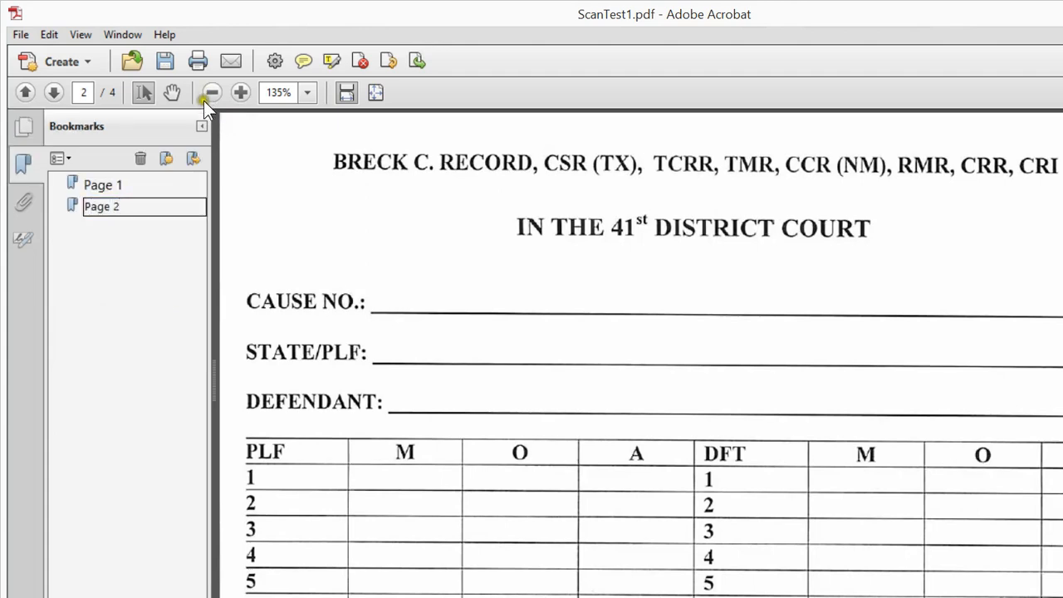
key("Return")
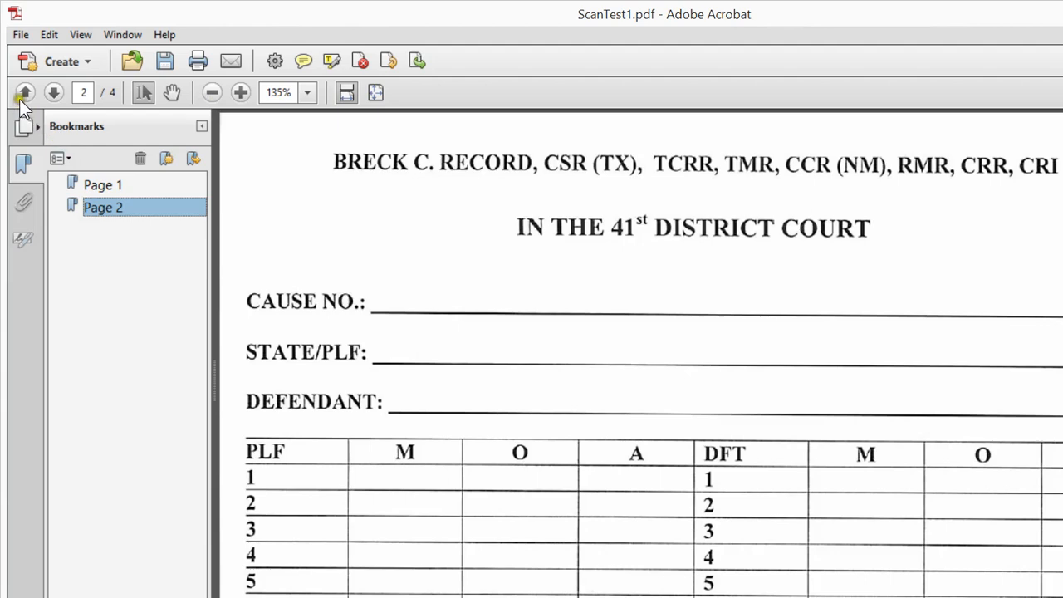
- Go to the third page and add a bookmark named Page 3 for it
scroll(373, 235, "down", 8)
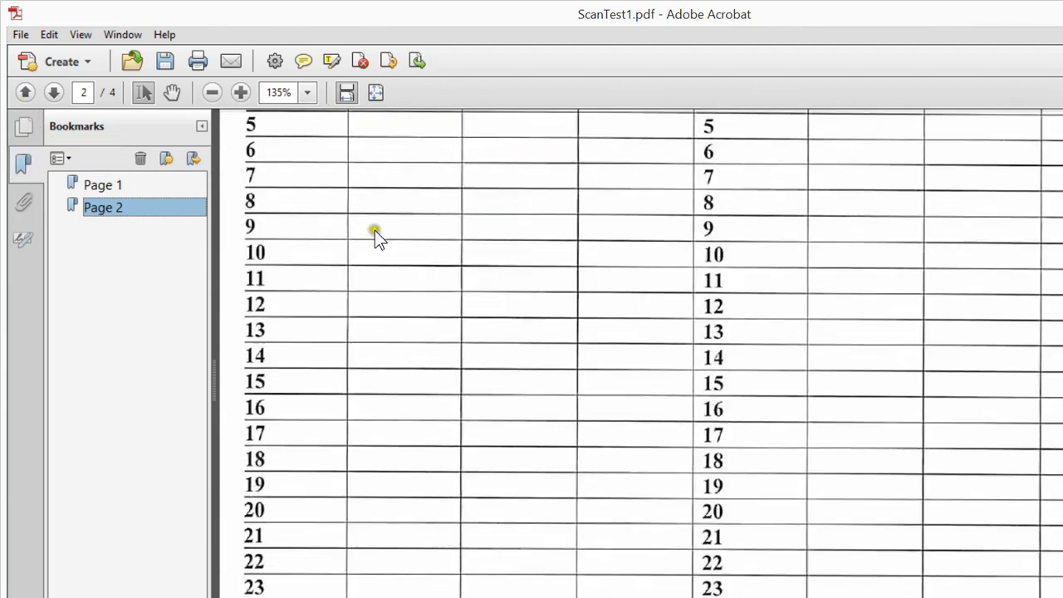
scroll(375, 231, "down", 10)
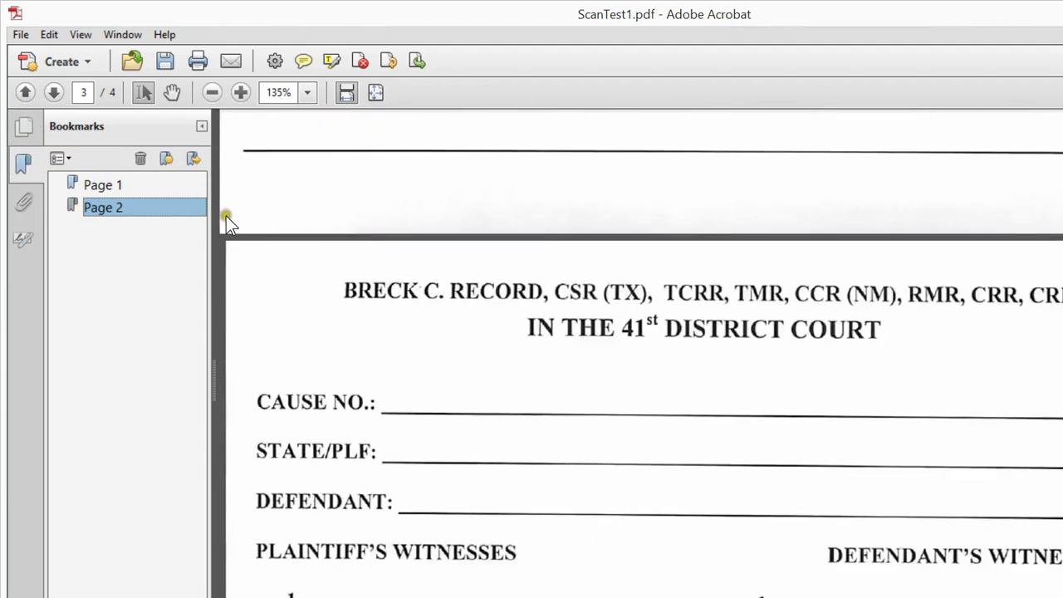
left_click(202, 212)
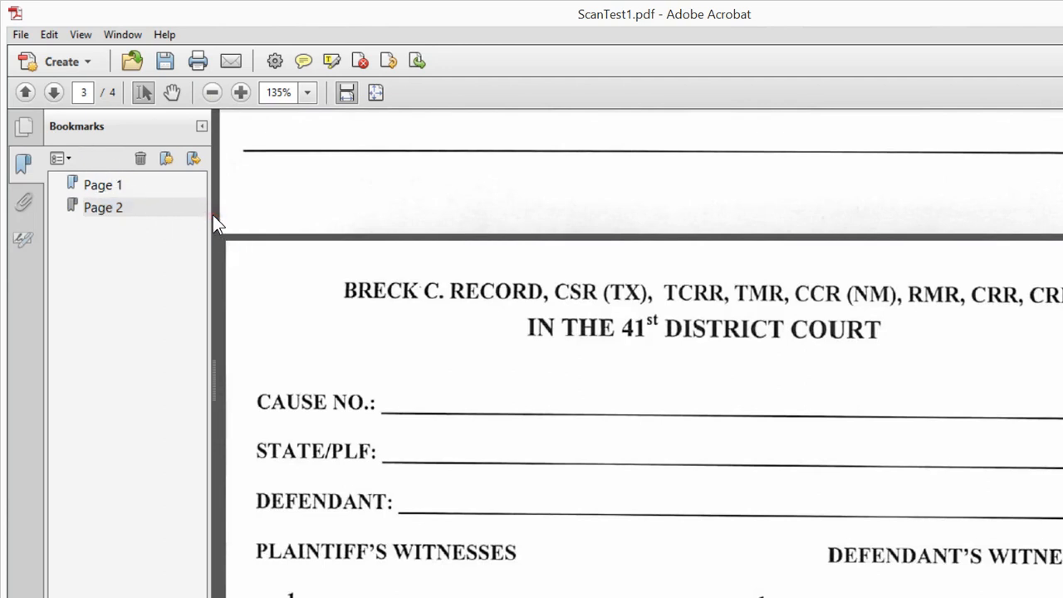
key("ctrl+b")
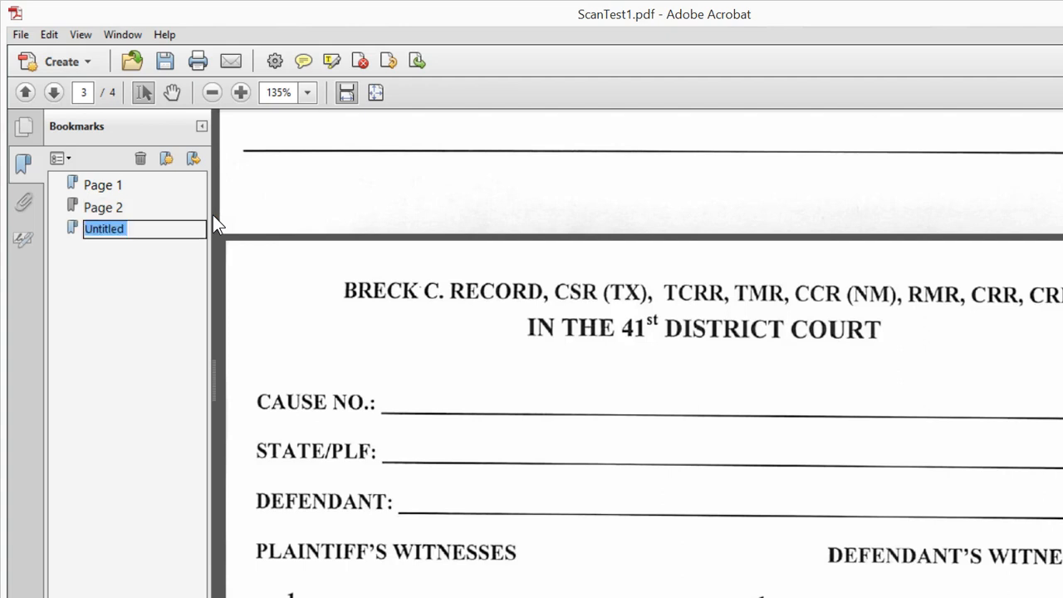
type("Page 3")
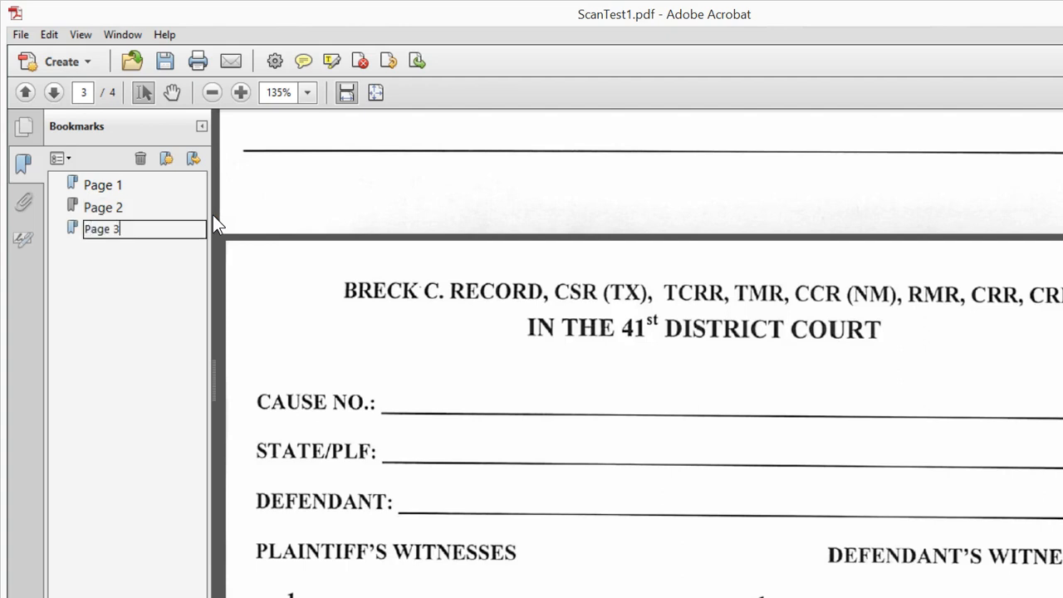
key("Return")
- Go to the fourth page and add a bookmark named Page 4 for it
scroll(241, 225, "down", 8)
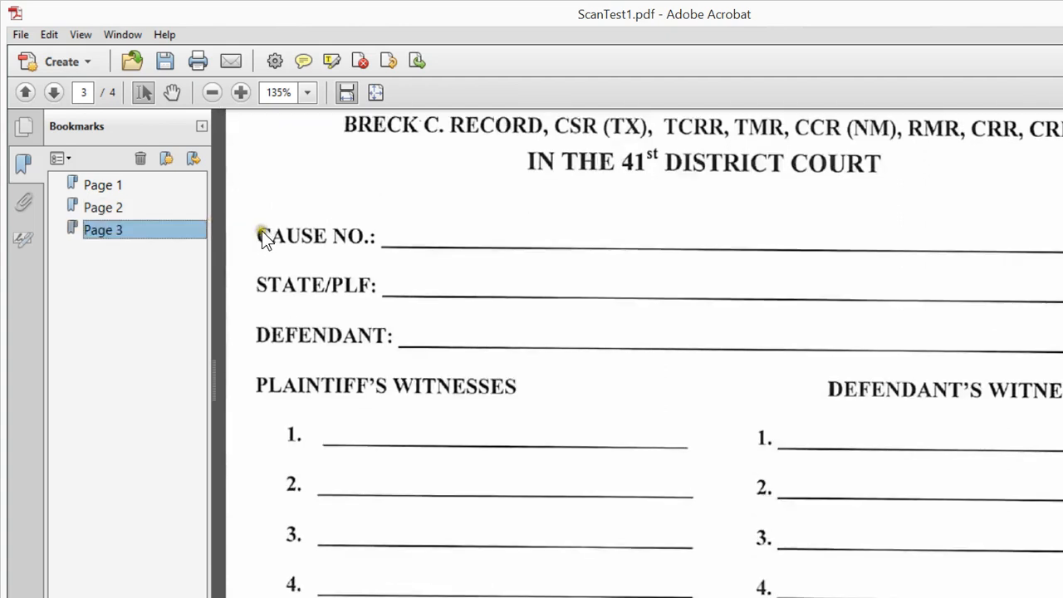
scroll(280, 237, "down", 6)
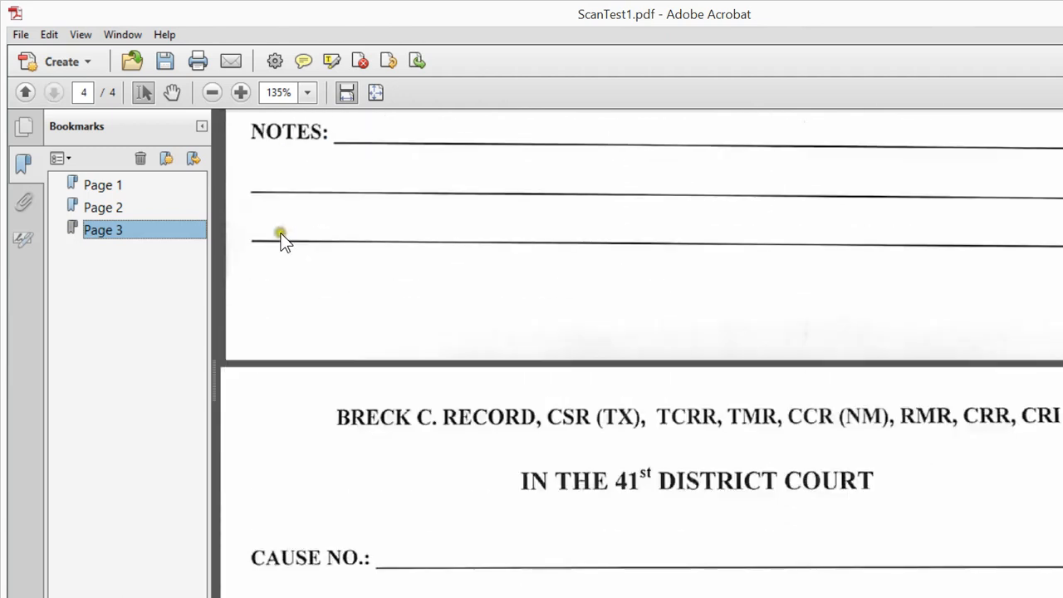
left_click(212, 327)
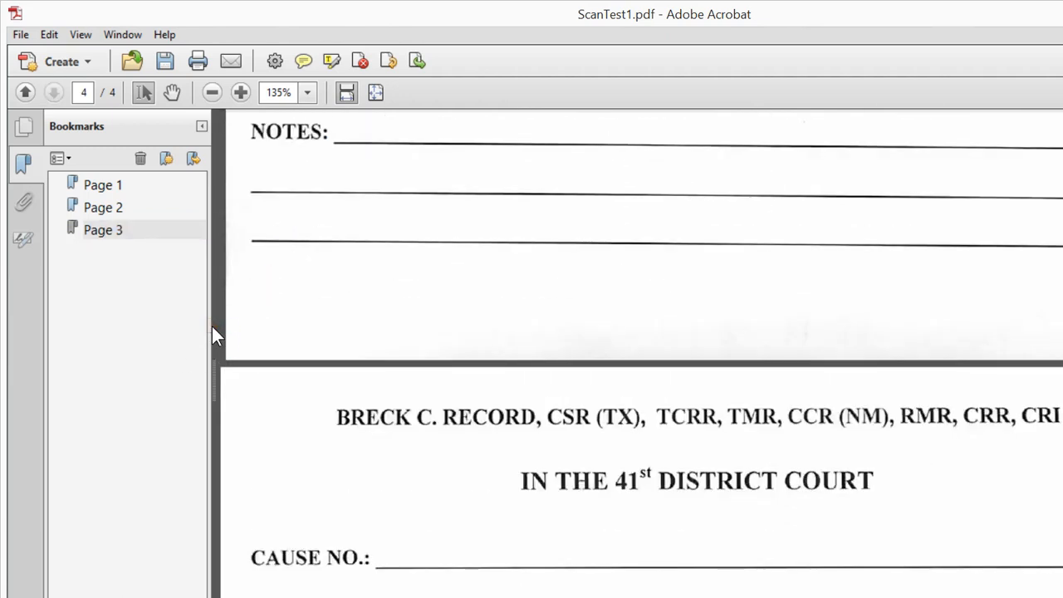
key("ctrl+b")
type("Pa")
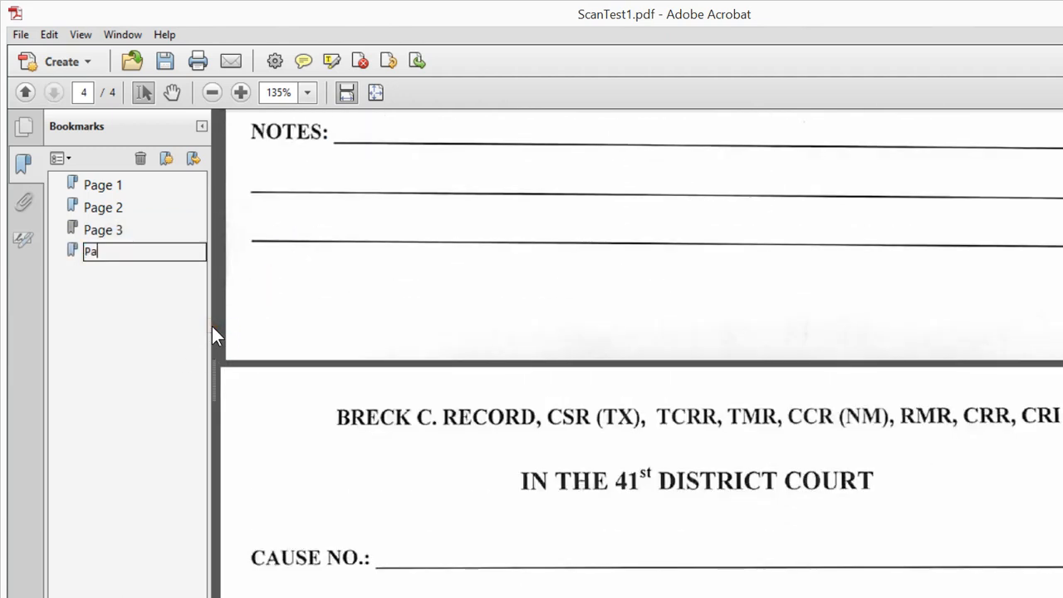
type("ge 4")
key("Return")
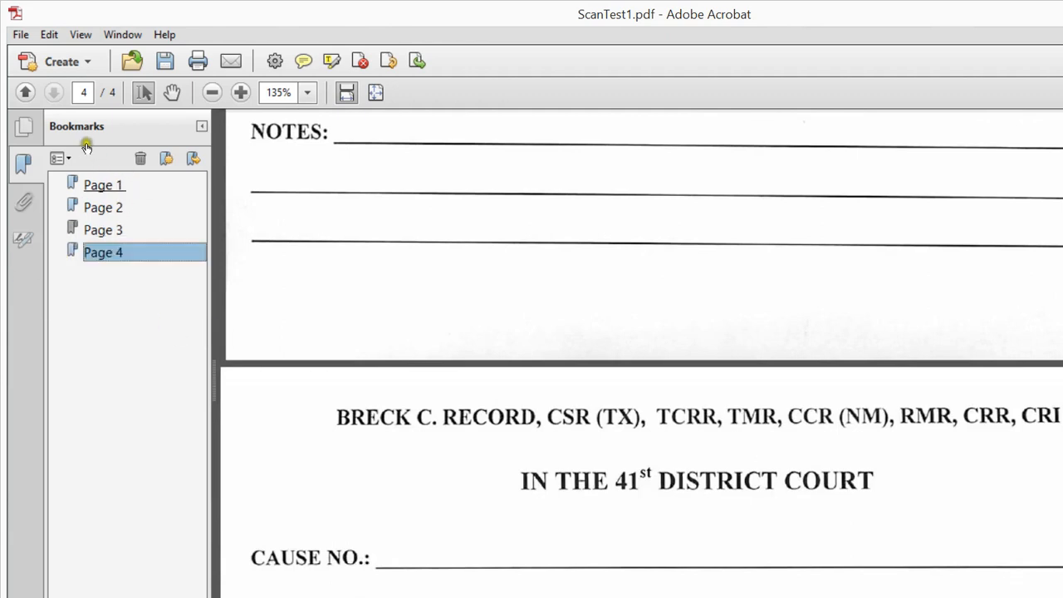
- Test the bookmarks by jumping through the pages down to Page 4 and back up to Page 1
left_click(83, 185)
left_click(83, 207)
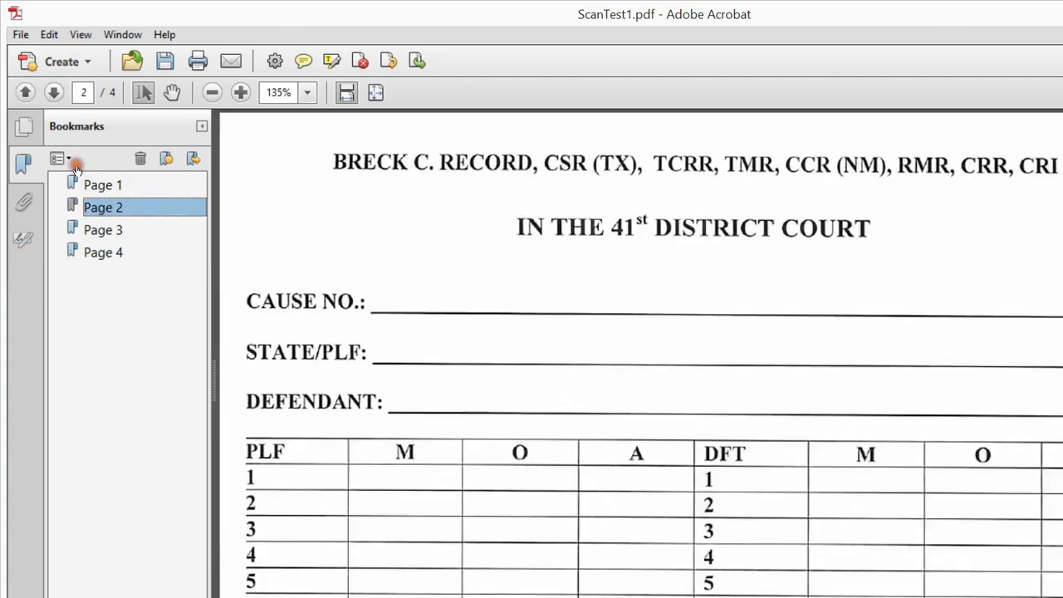
key("Down")
key("Down")
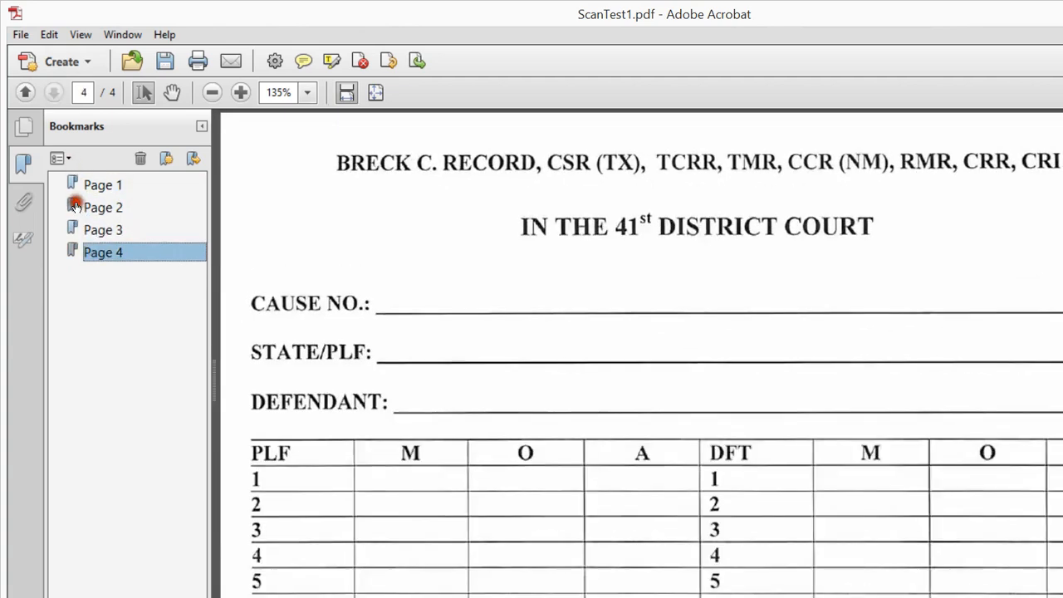
key("Up")
key("Up")
key("Up")
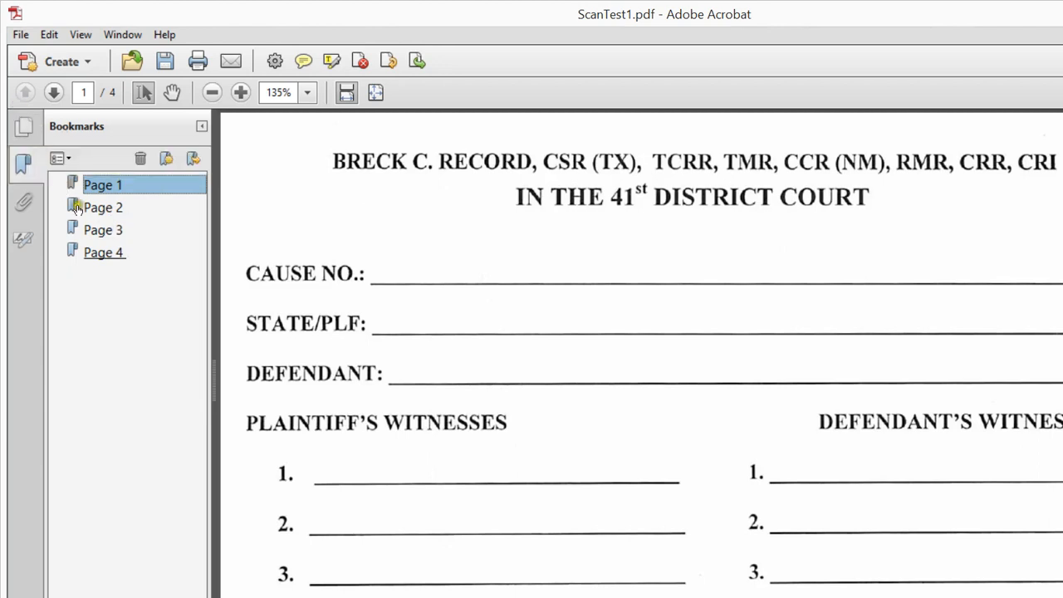
- Reorder the page thumbnails by moving page 3 ahead of page 2, and return it to the third position
left_click(22, 105)
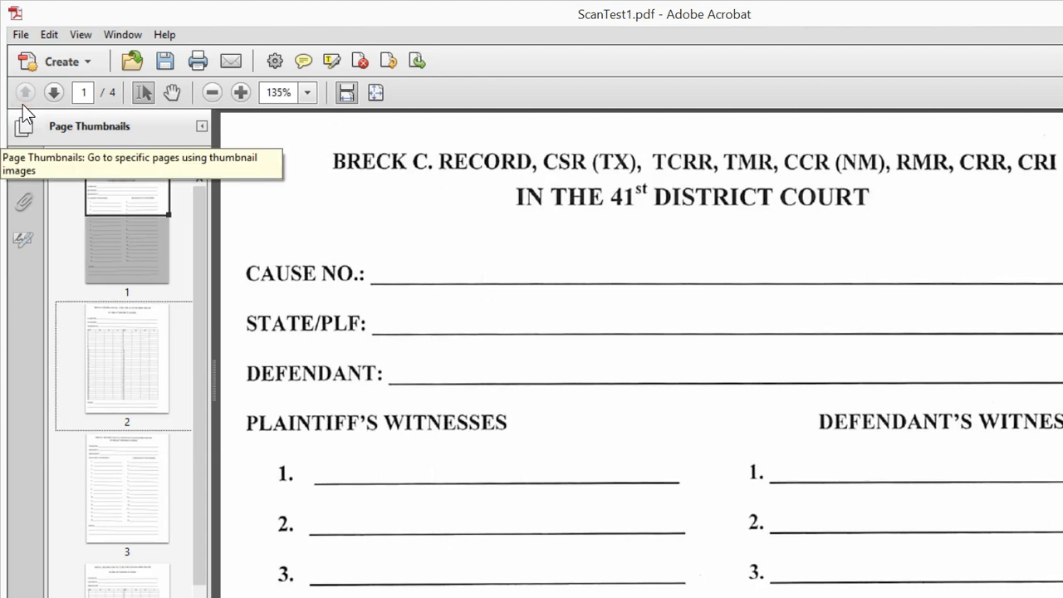
left_click(115, 291)
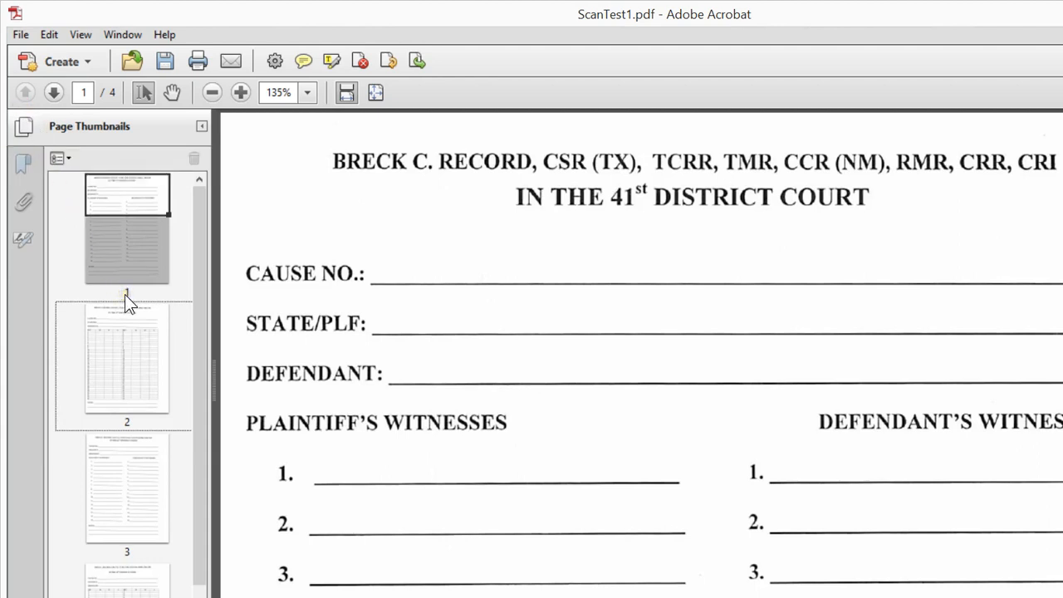
left_click(129, 371)
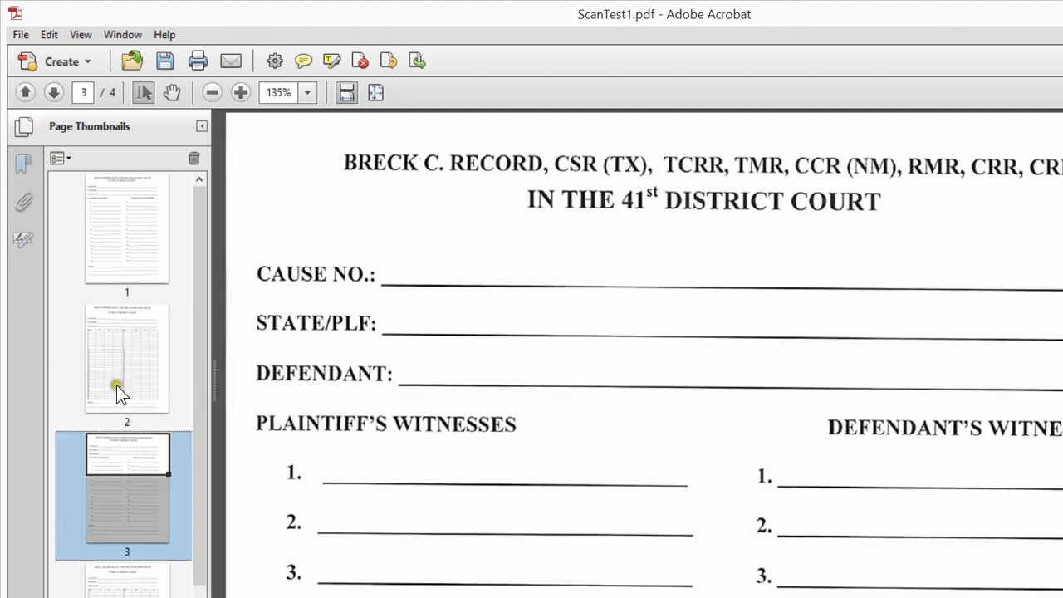
left_click(116, 386)
left_click_drag(116, 390, 118, 267)
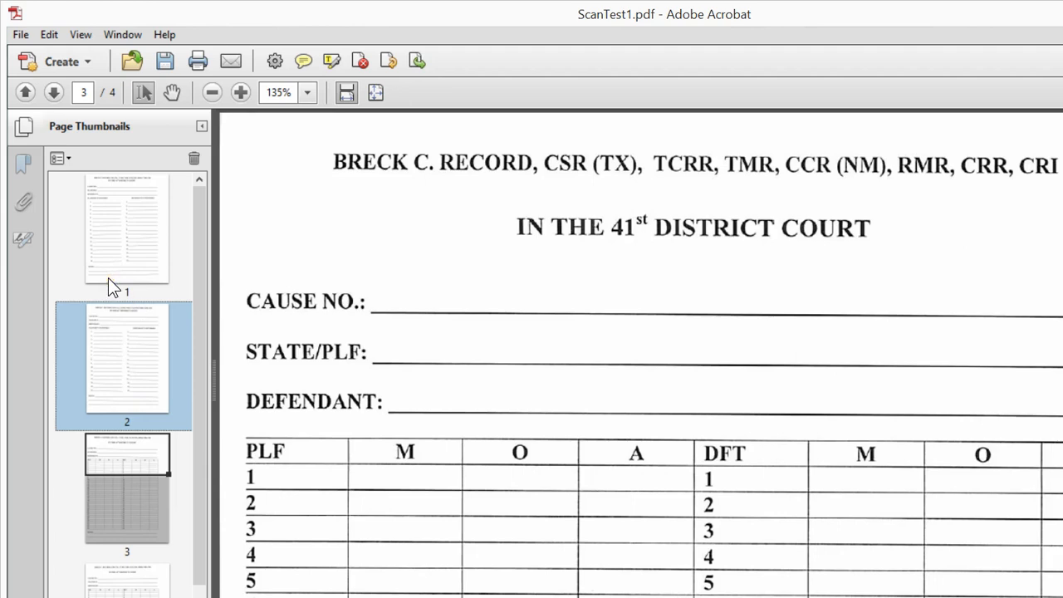
left_click_drag(108, 278, 113, 412)
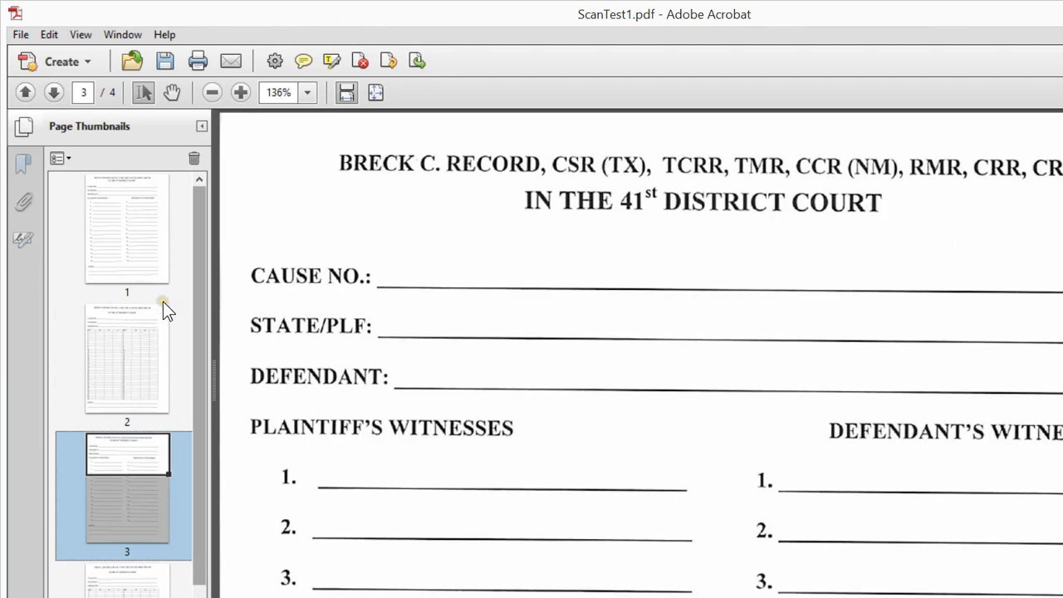
- Browse the Pages tools in the quick tools customization, remove Insert from File from the shown tools and add it back
scroll(163, 301, "down", 1)
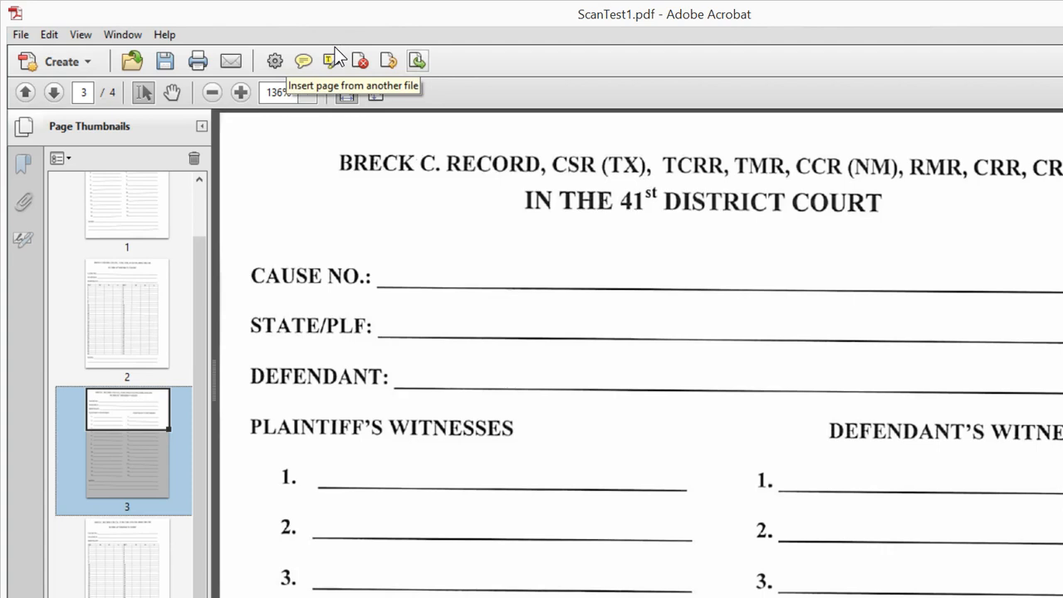
left_click(275, 62)
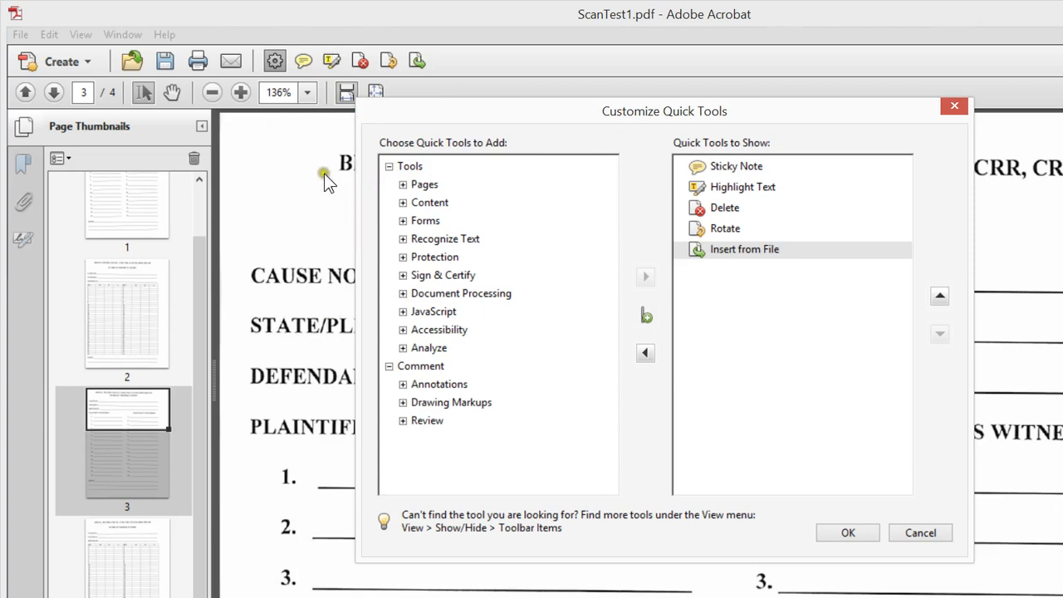
left_click(403, 221)
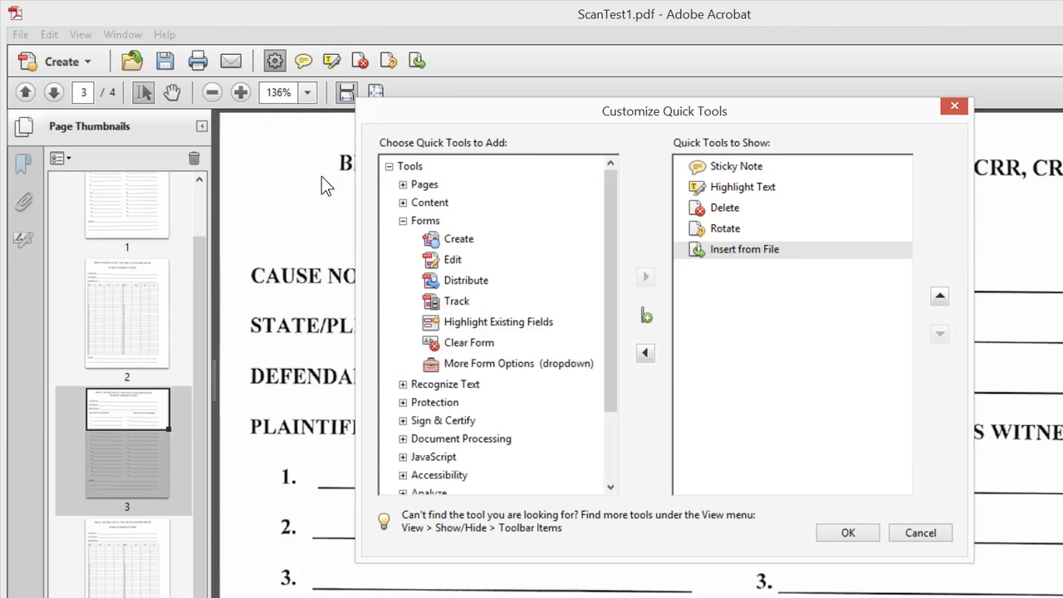
left_click(403, 184)
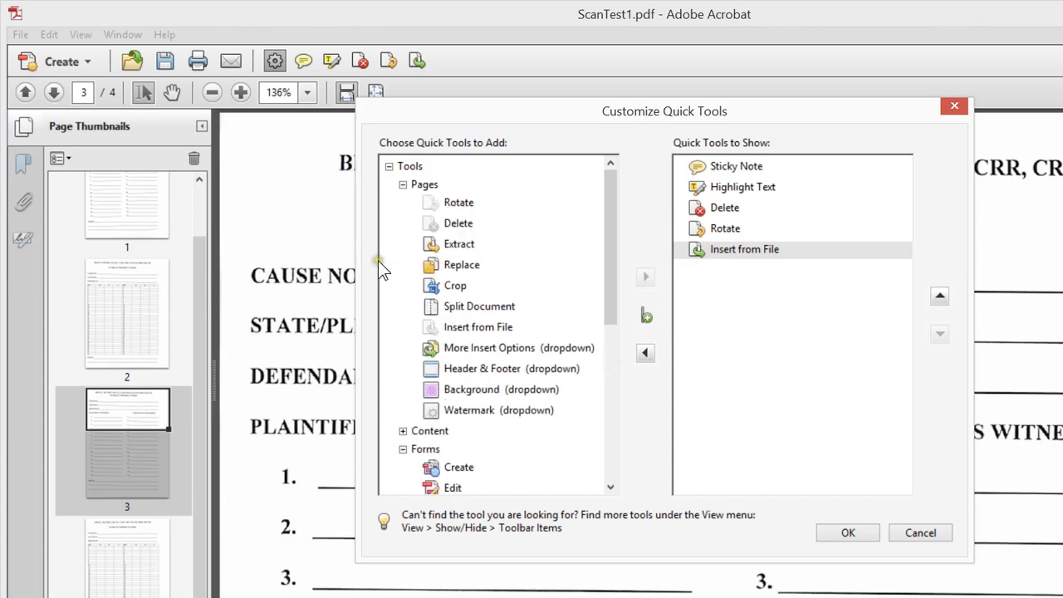
left_click(478, 327)
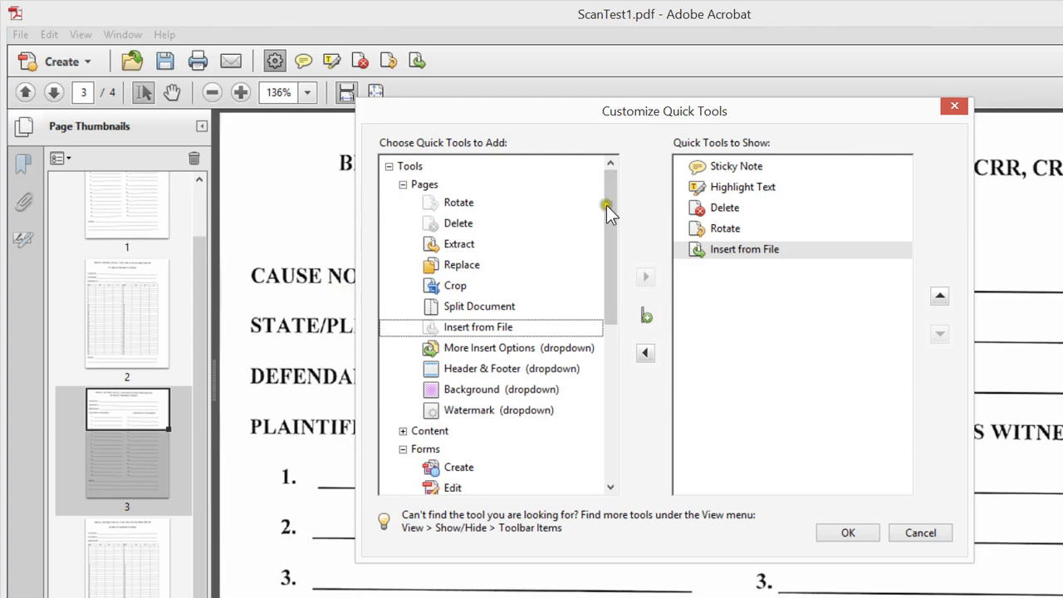
left_click(747, 250)
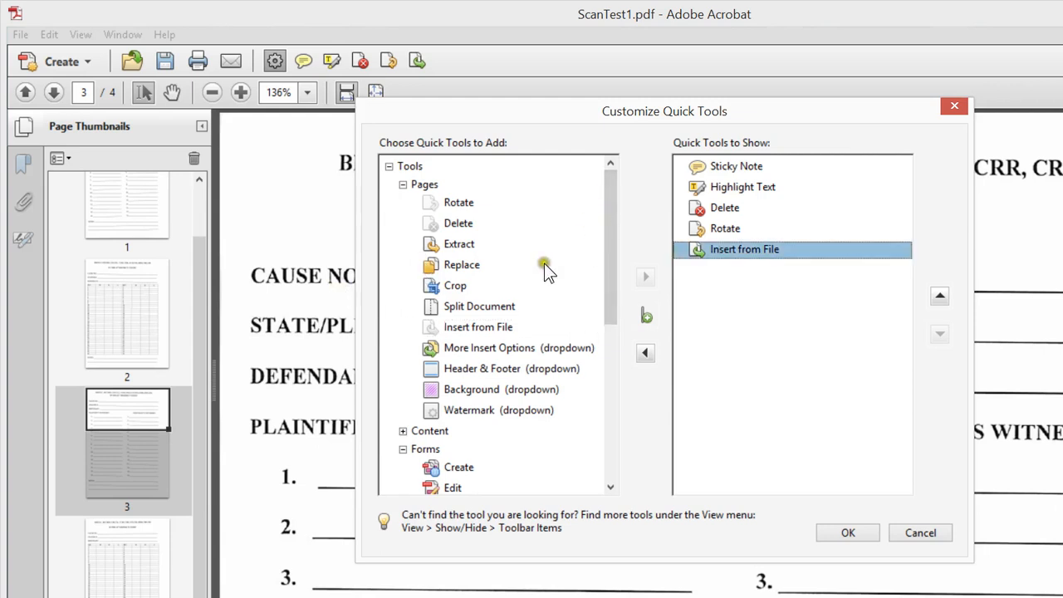
left_click(645, 353)
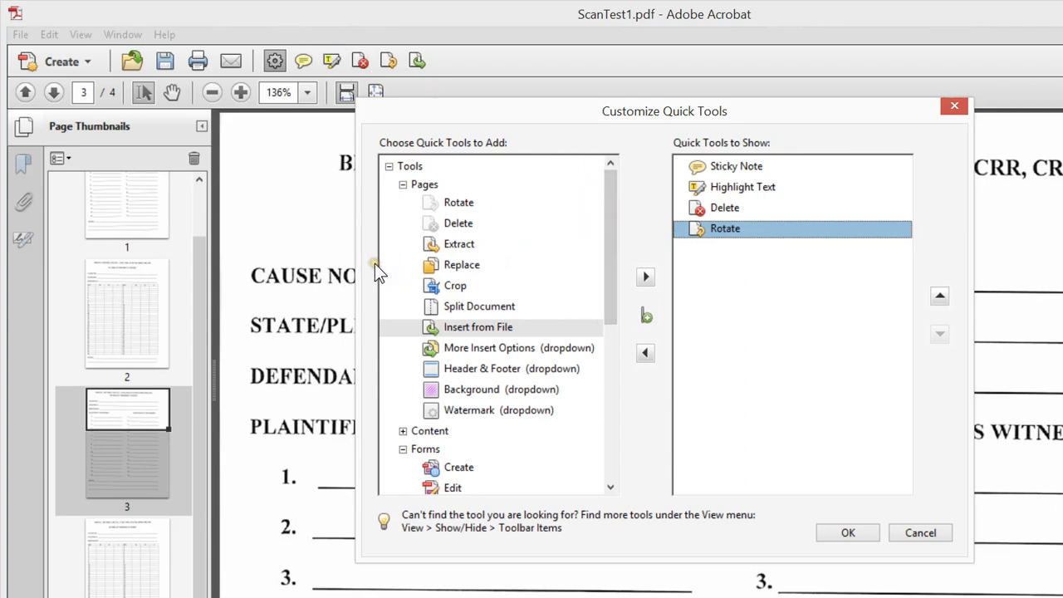
left_click(645, 277)
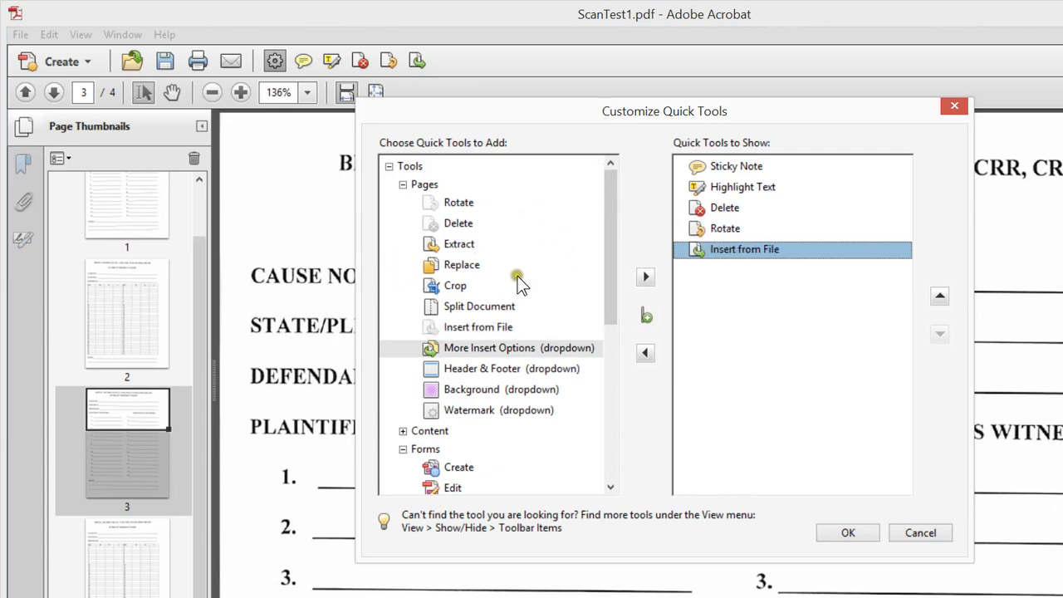
- Remove the Insert from File tool from the shown quick tools and apply the change
left_click(645, 352)
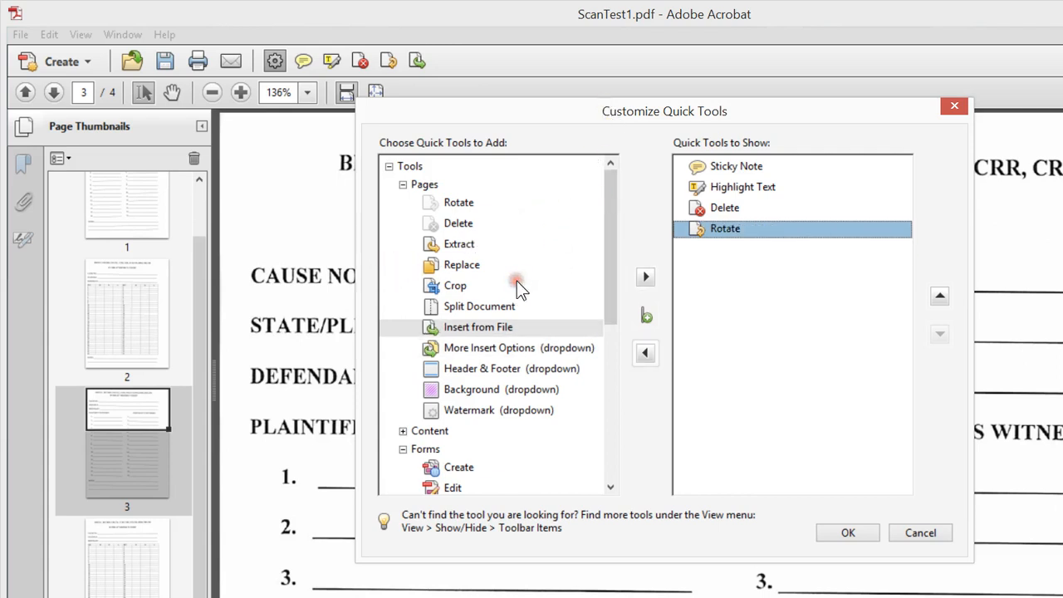
left_click(670, 429)
key("Return")
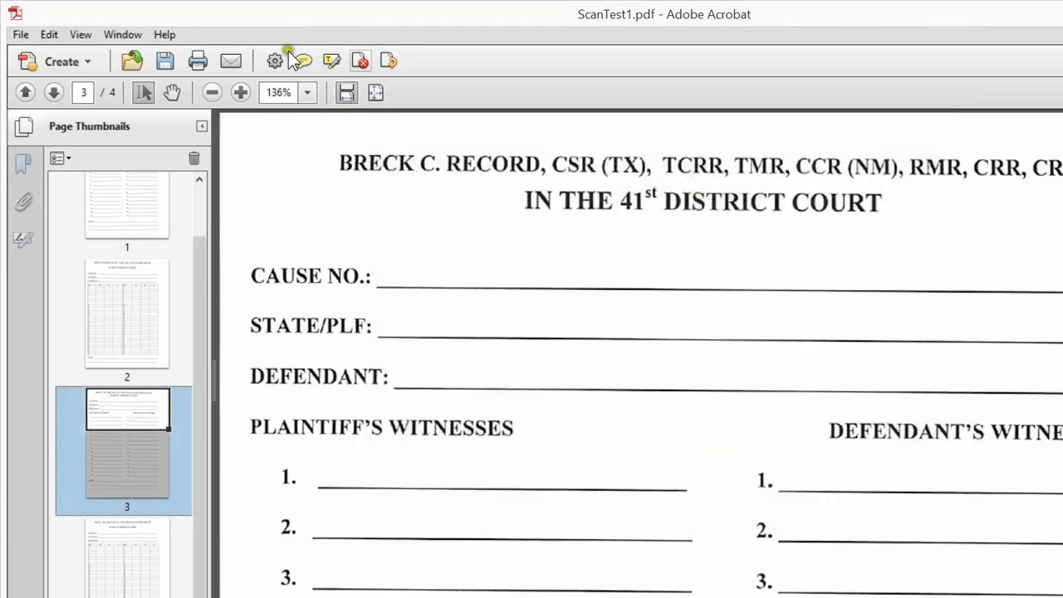
- Add the Insert from File tool from the Pages category to the quick tools and apply the change
left_click(221, 48)
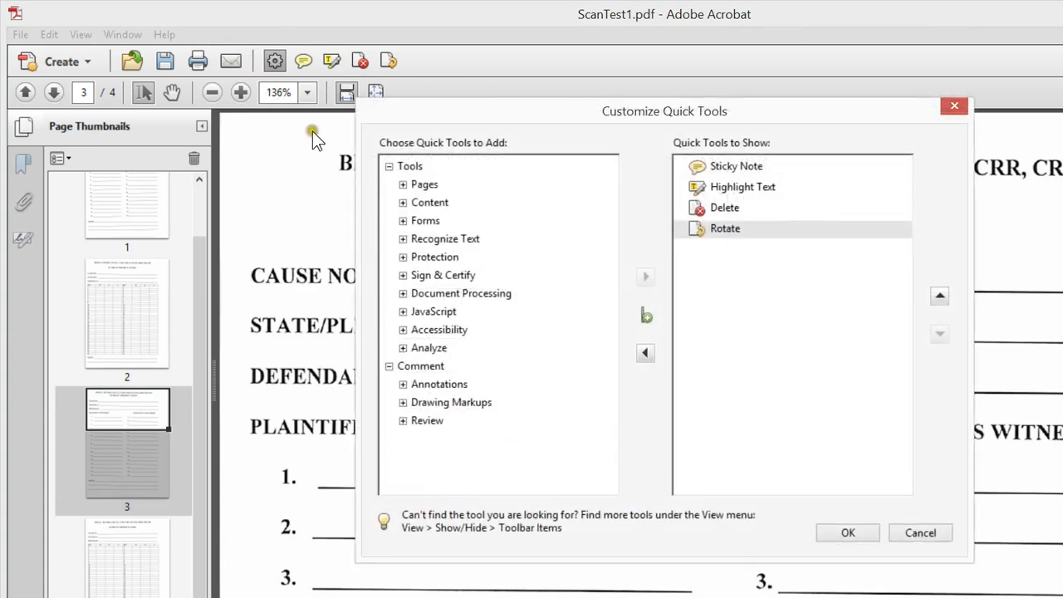
left_click(403, 184)
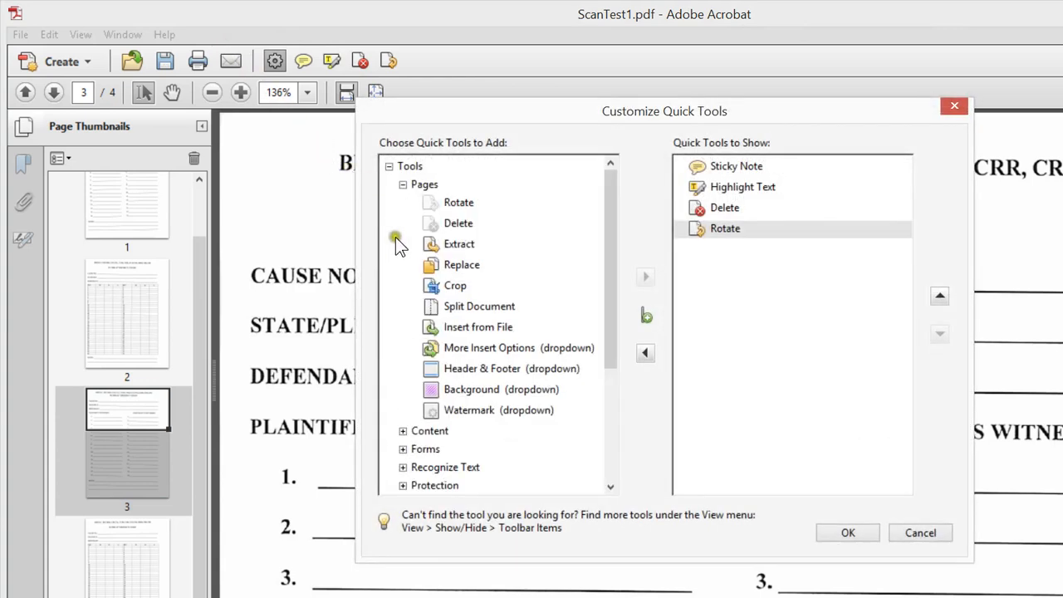
left_click(473, 327)
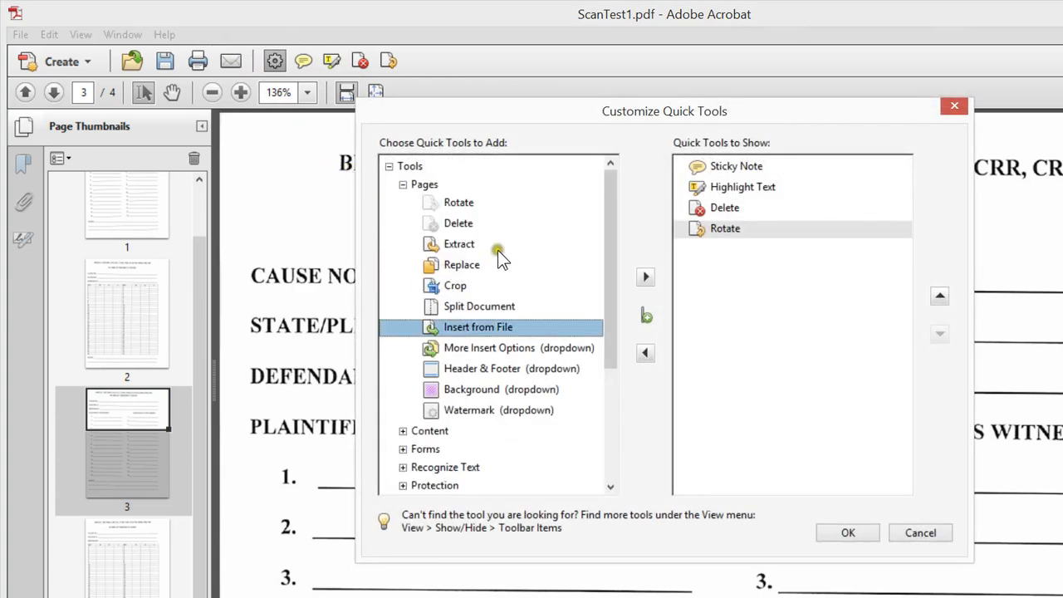
left_click(646, 277)
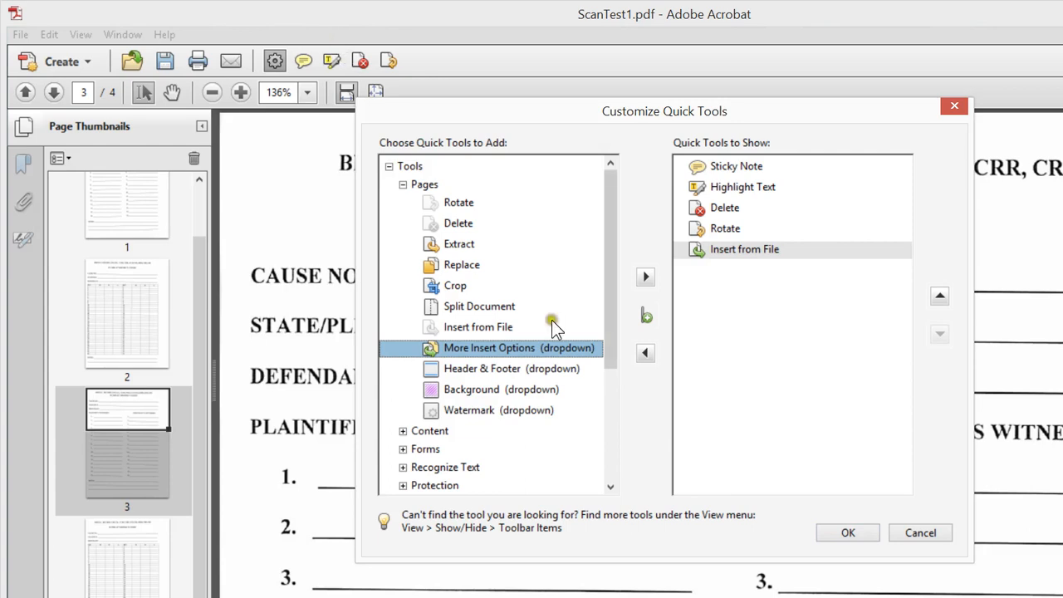
left_click(849, 532)
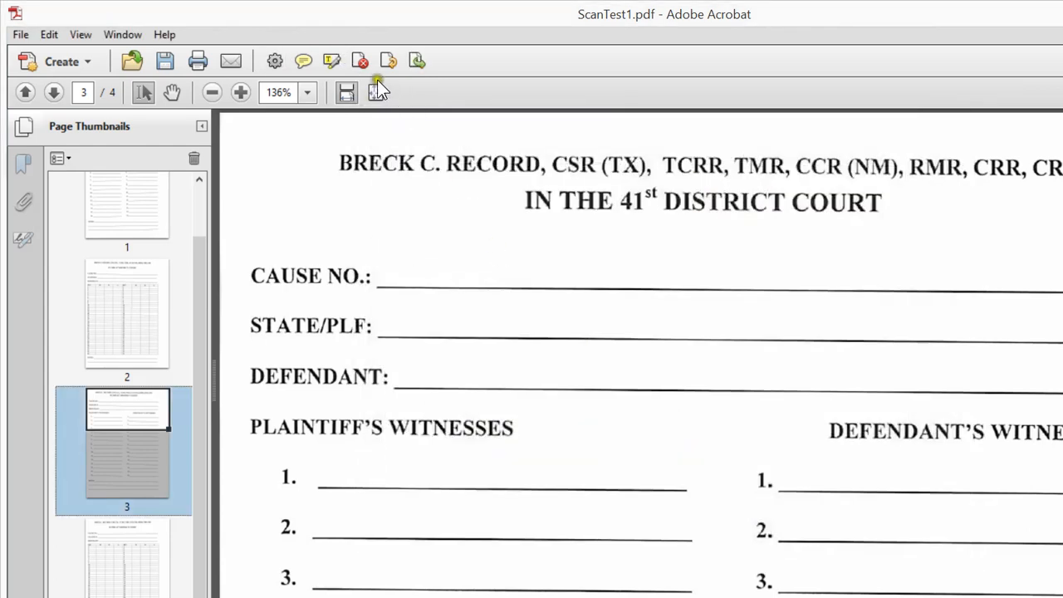
- Insert ScanTest.pdf from the My Scans folder after the last page of the document
left_click(332, 58)
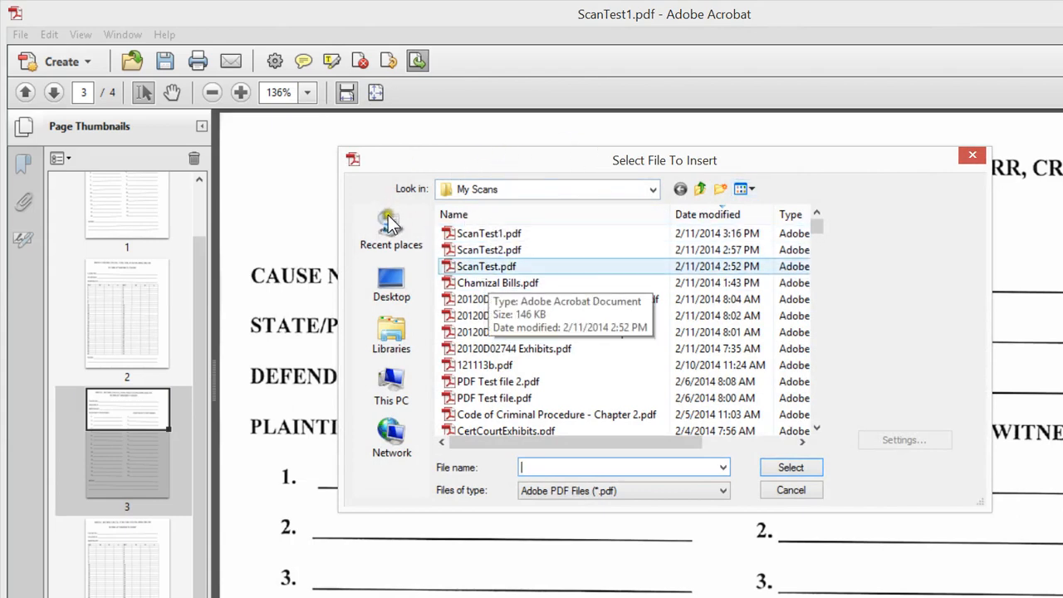
left_click(485, 267)
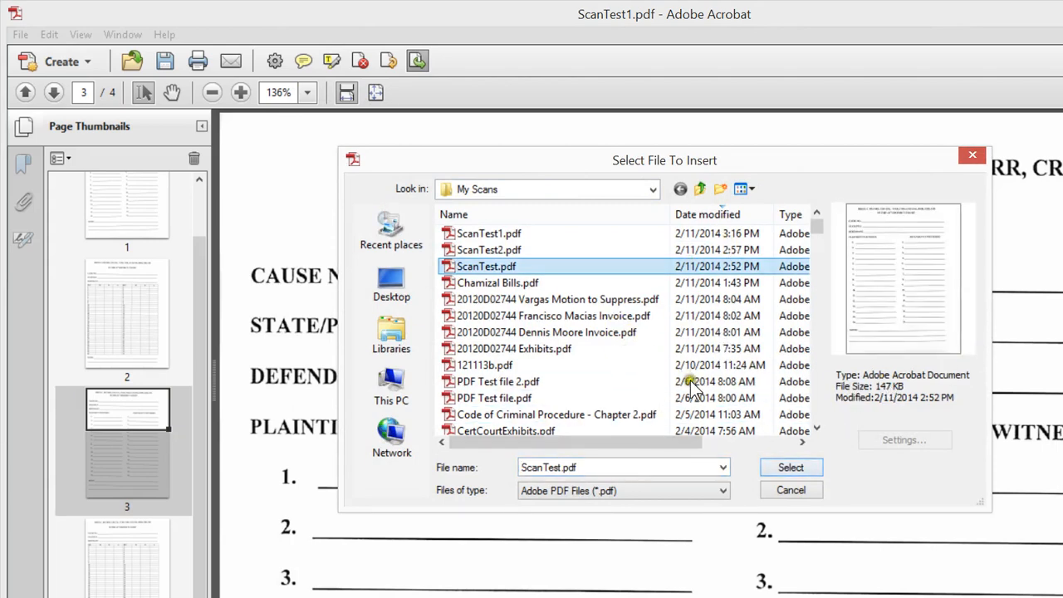
left_click(790, 468)
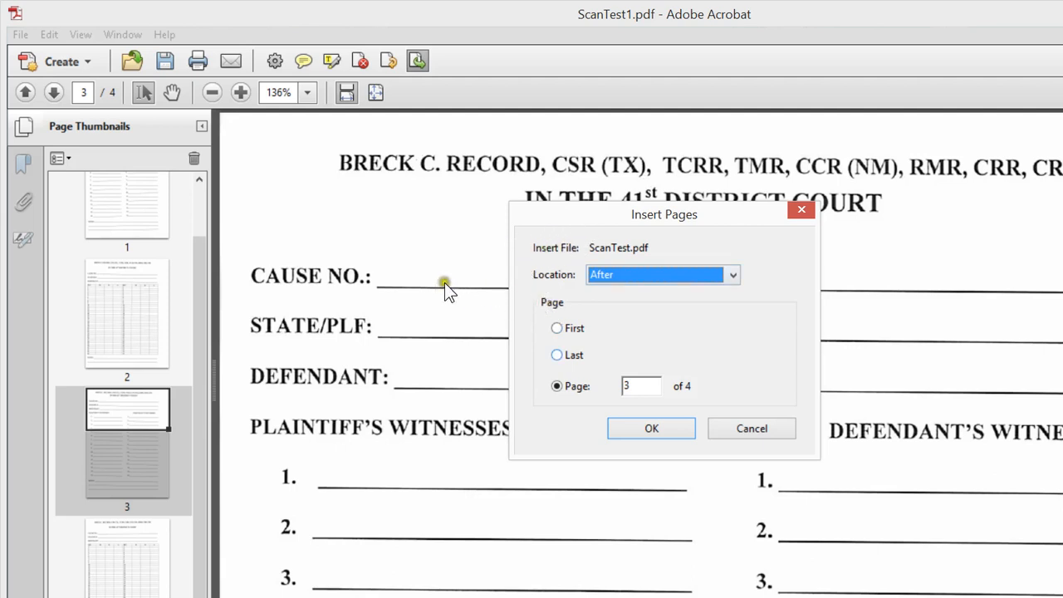
left_click(557, 355)
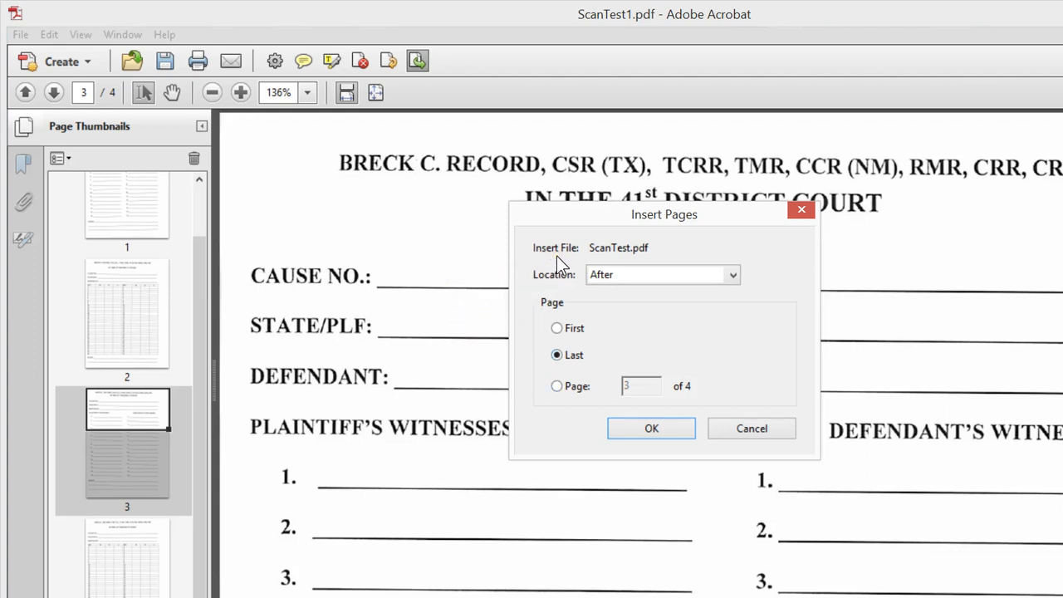
left_click(448, 264)
left_click(556, 386)
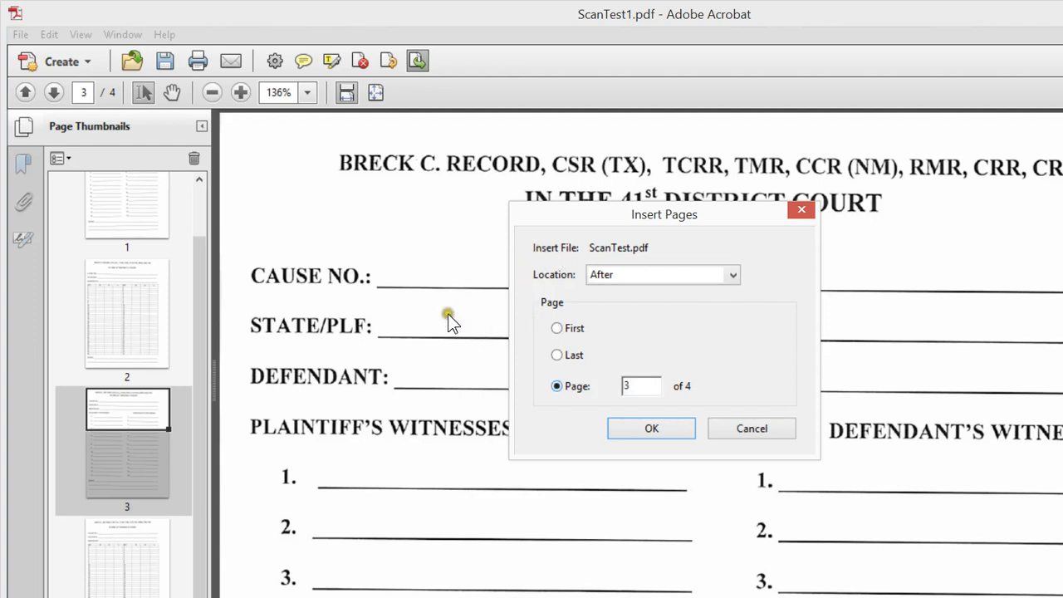
left_click(556, 355)
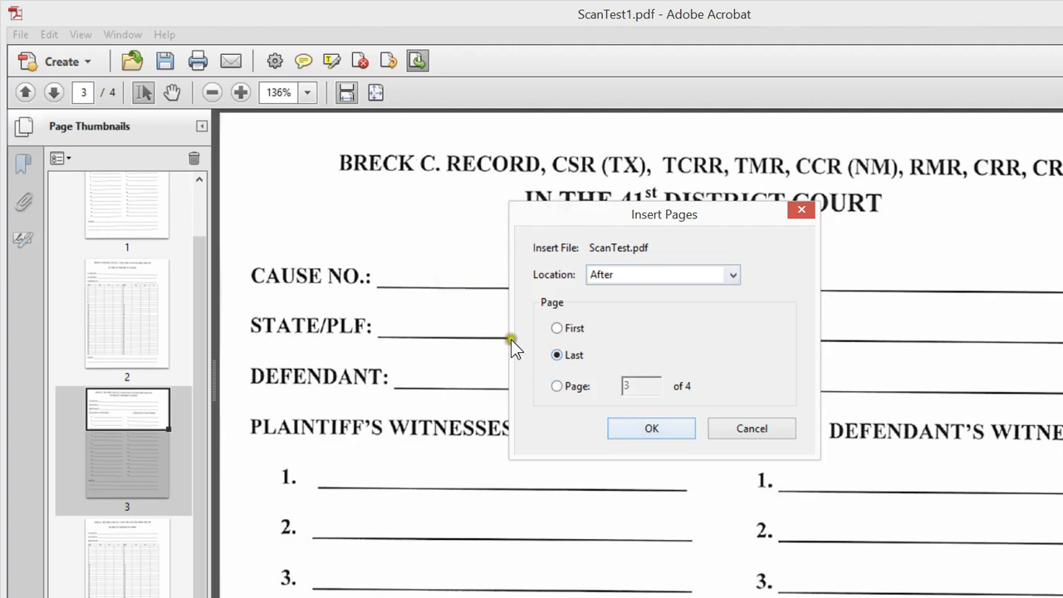
left_click(651, 427)
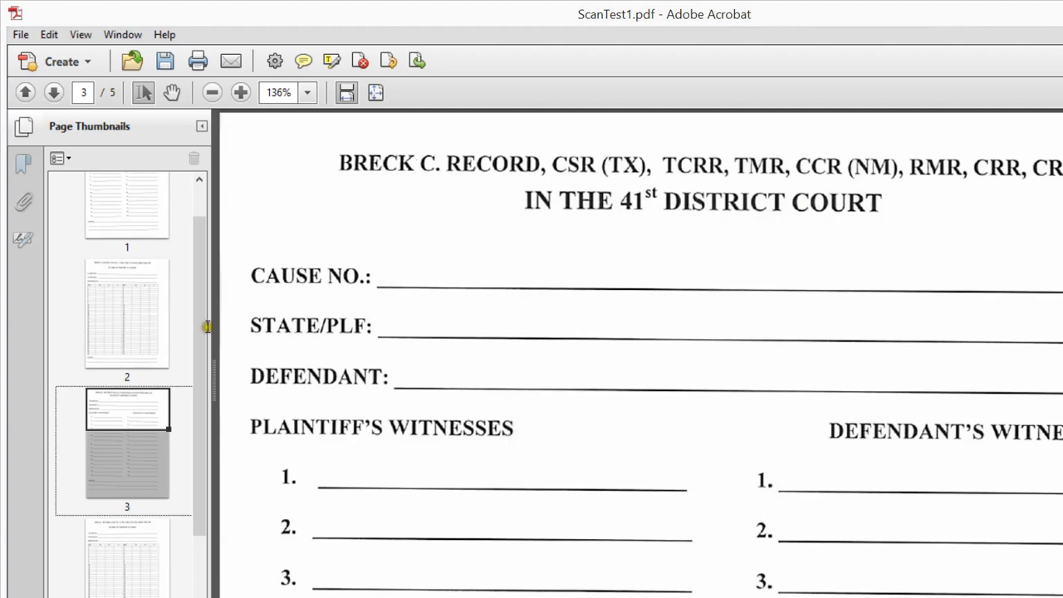
- Go to the inserted fifth page and add a bookmark named Page 5 for it
scroll(165, 358, "down", 3)
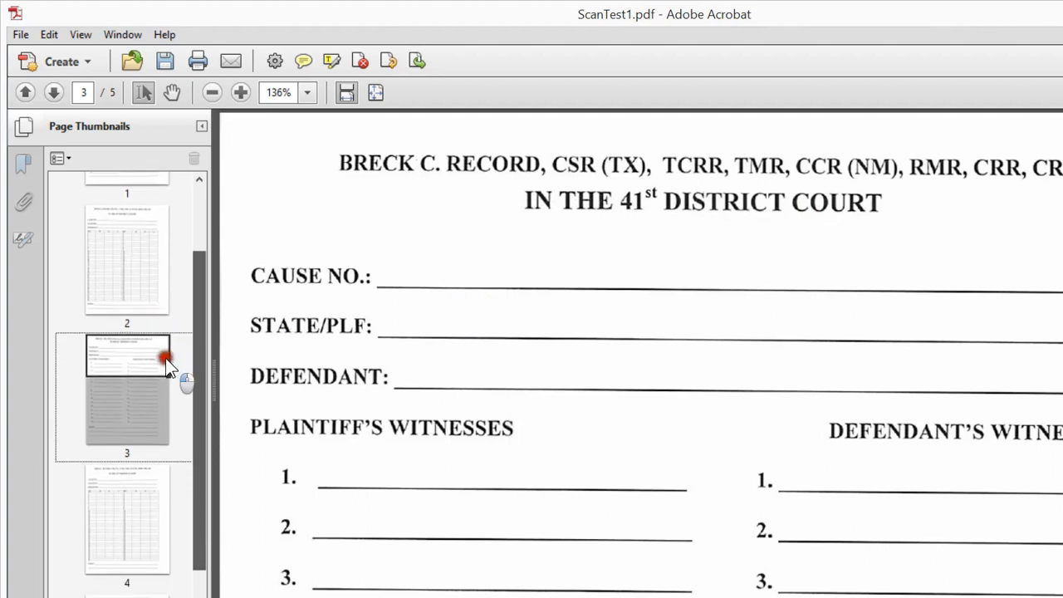
left_click(107, 450)
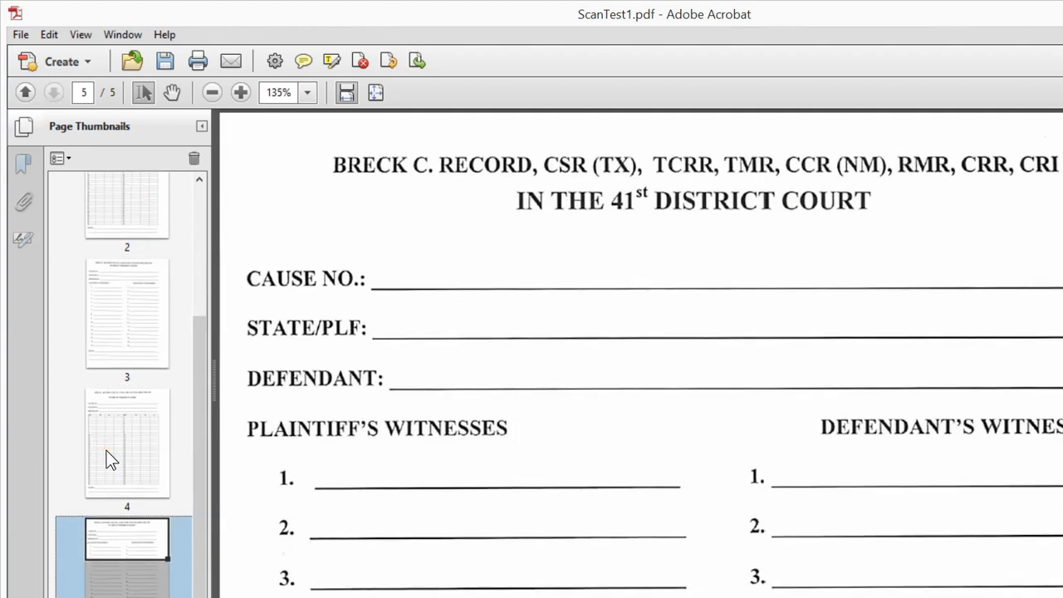
left_click(21, 163)
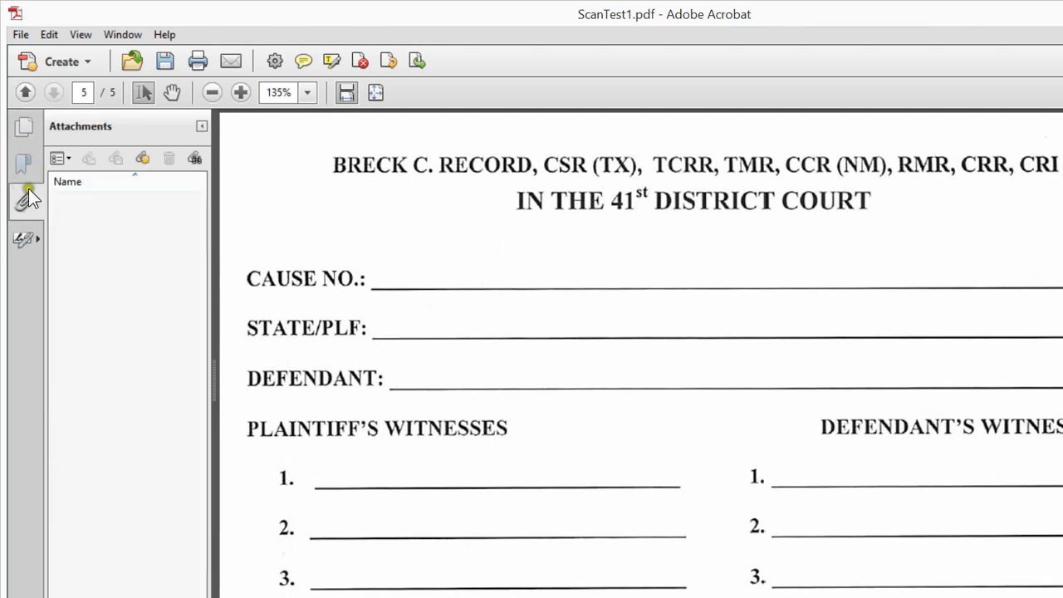
left_click(22, 162)
left_click(132, 184)
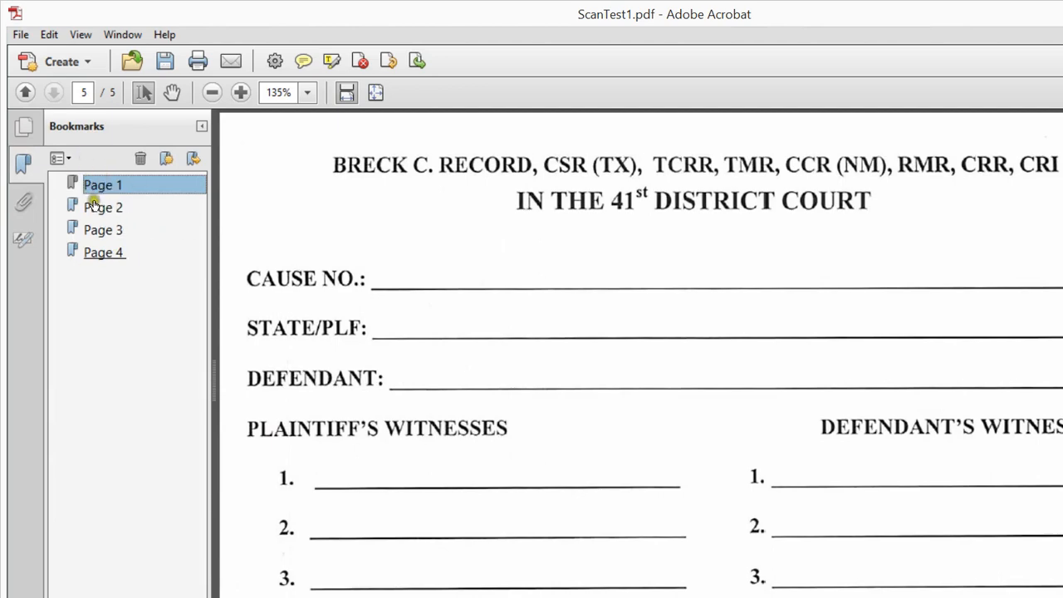
scroll(372, 275, "down", 10)
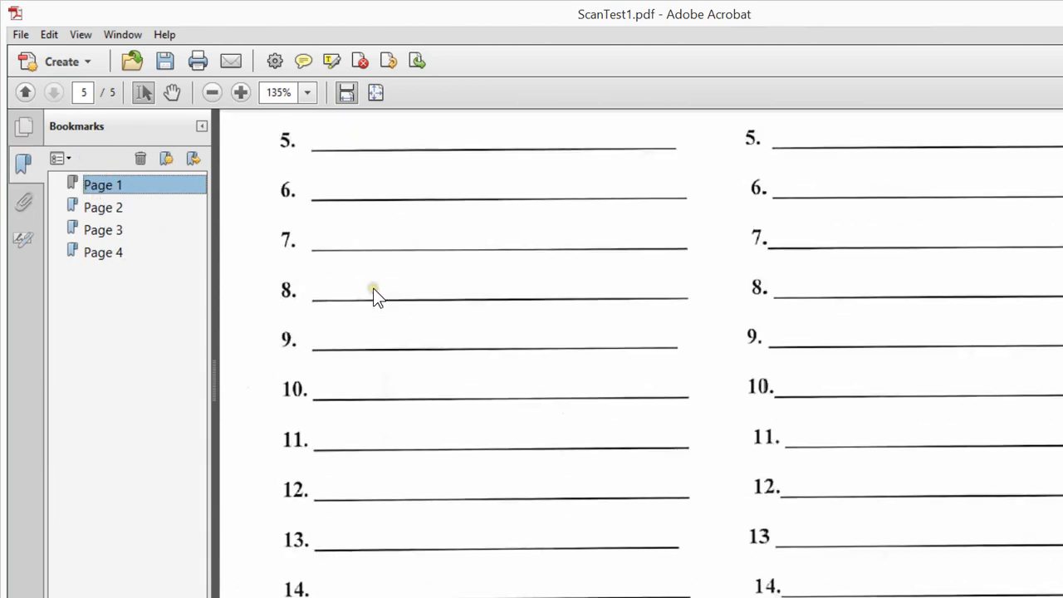
scroll(380, 295, "up", 12)
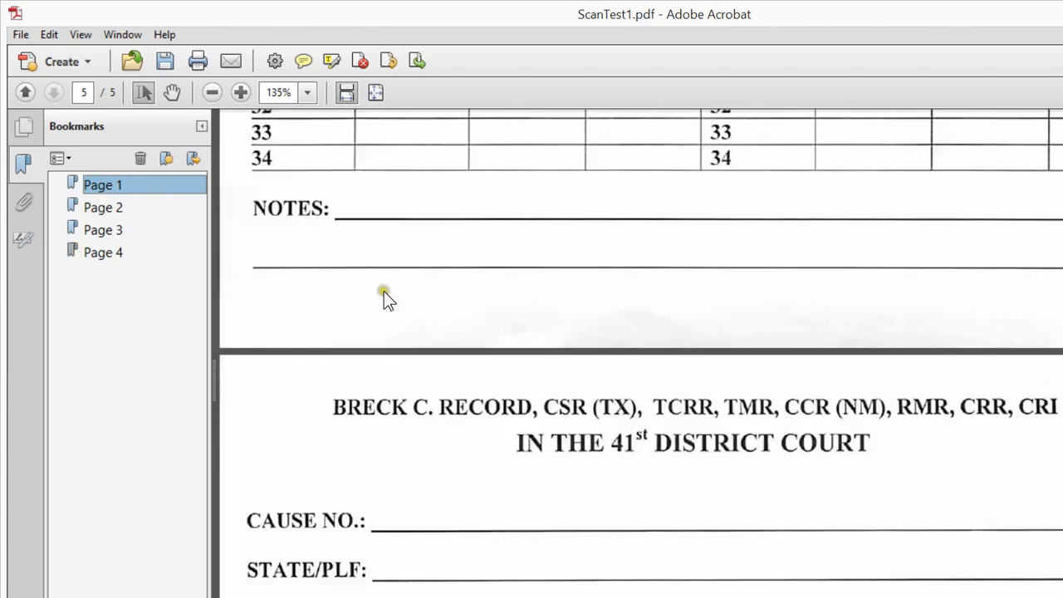
left_click(206, 321)
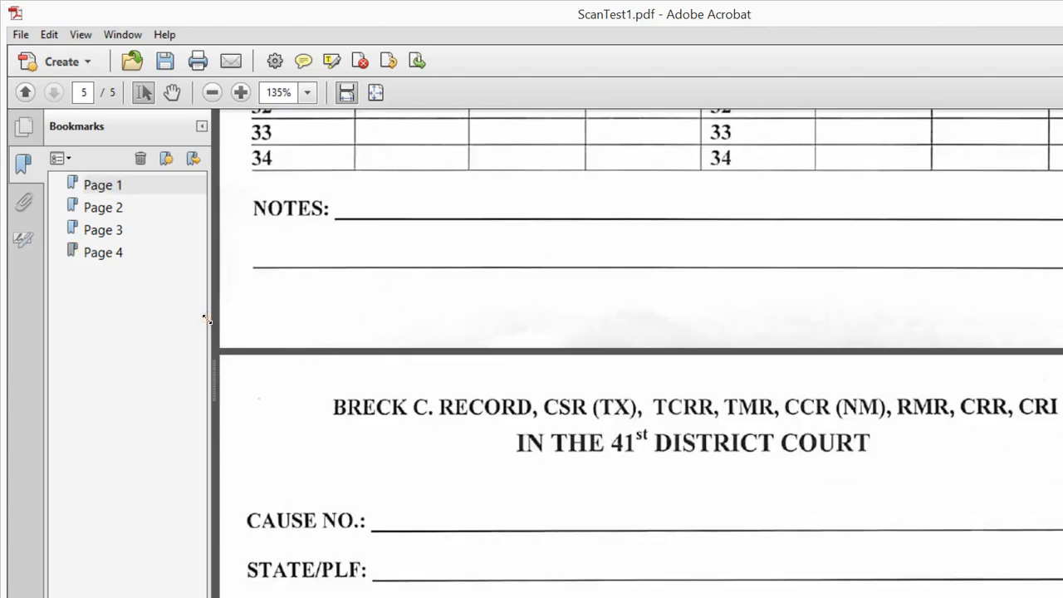
key("ctrl+b")
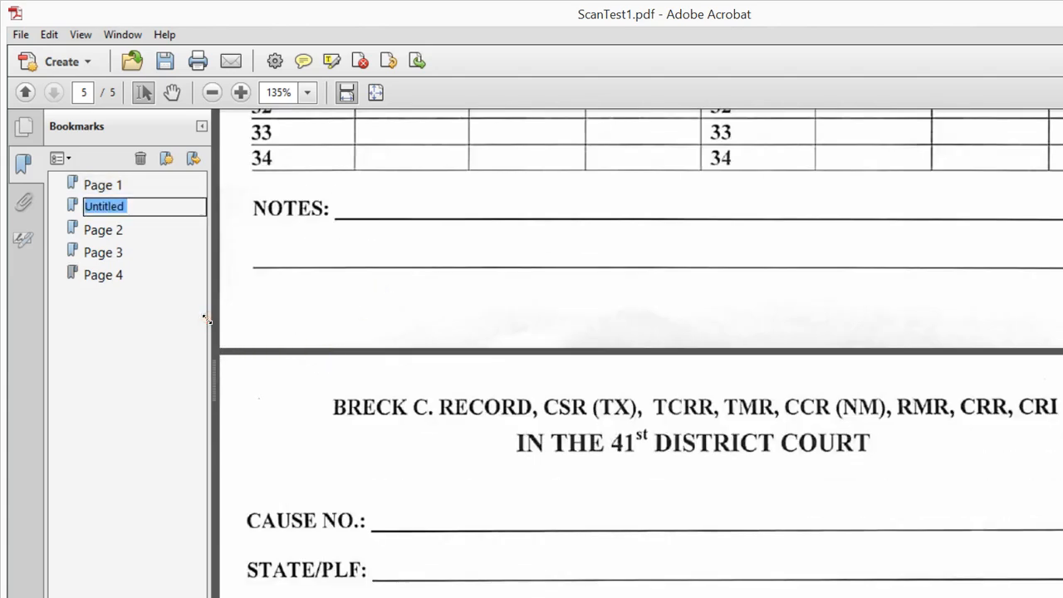
type("Page 5")
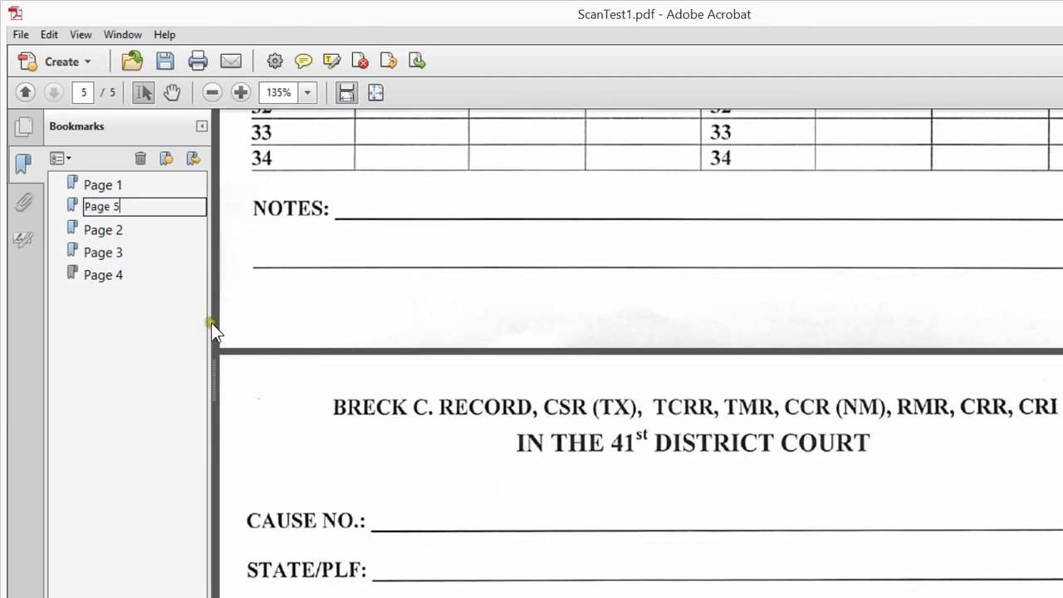
key("Return")
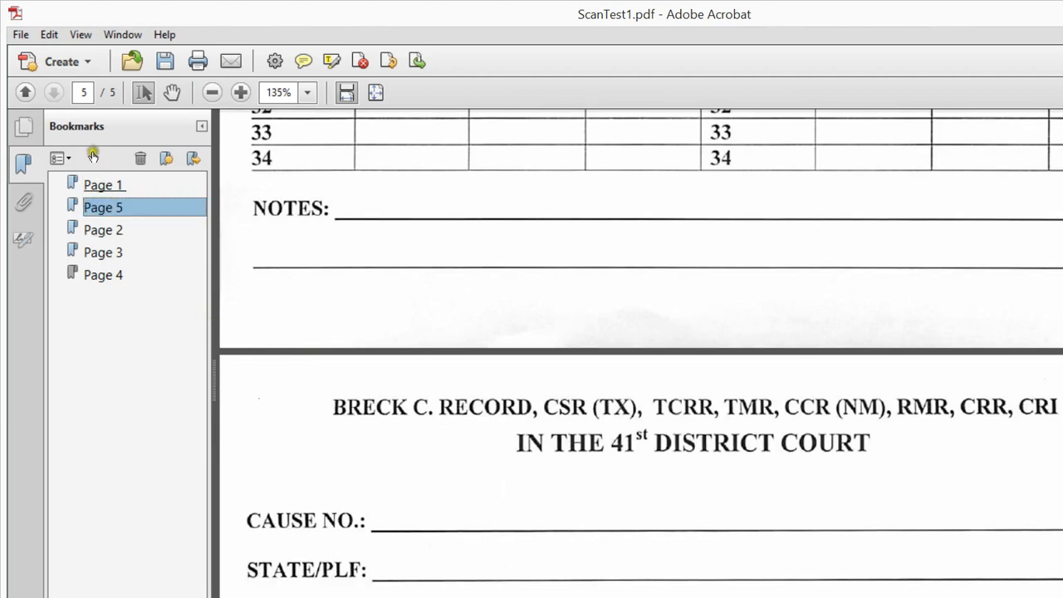
- Move the Page 5 bookmark below Page 4, at the same level as the other bookmarks
left_click_drag(120, 178, 116, 233)
left_click_drag(113, 175, 109, 217)
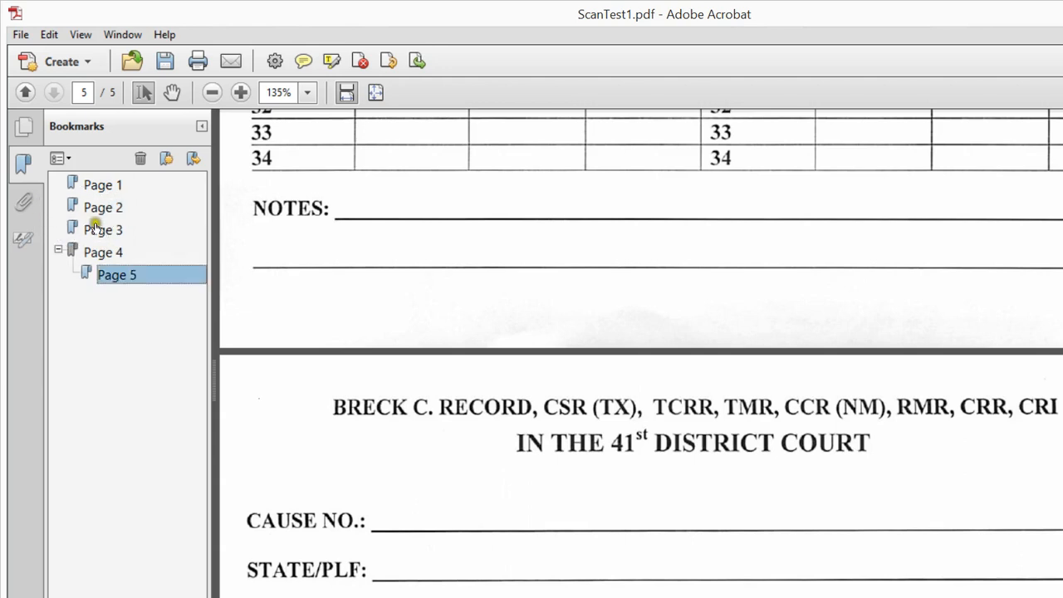
left_click_drag(80, 207, 69, 229)
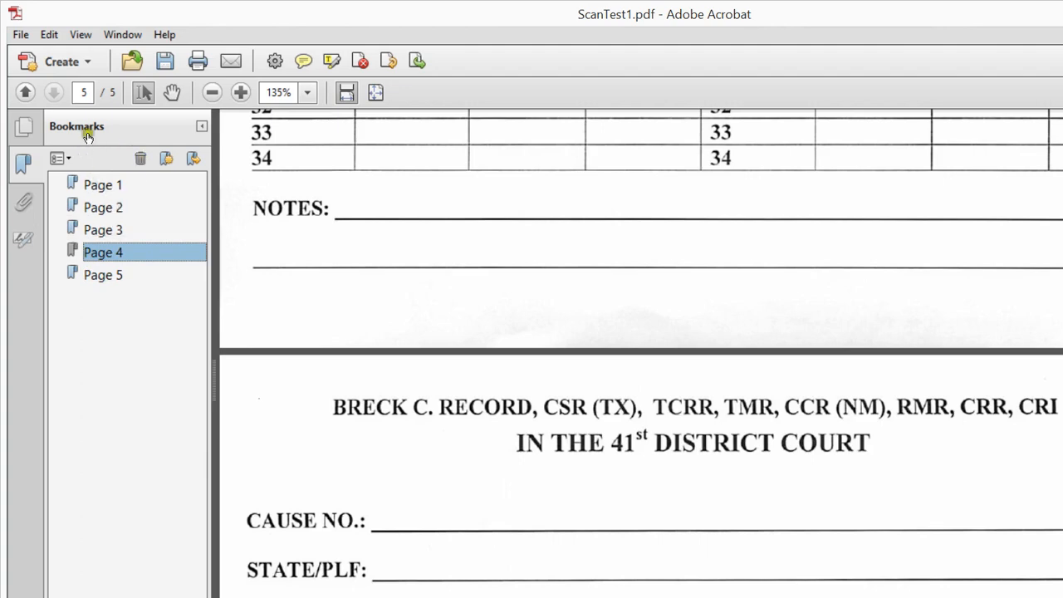
- Step through the page bookmarks up to the first, go to the Page 5 bookmark, and view the end of that page
key("Up")
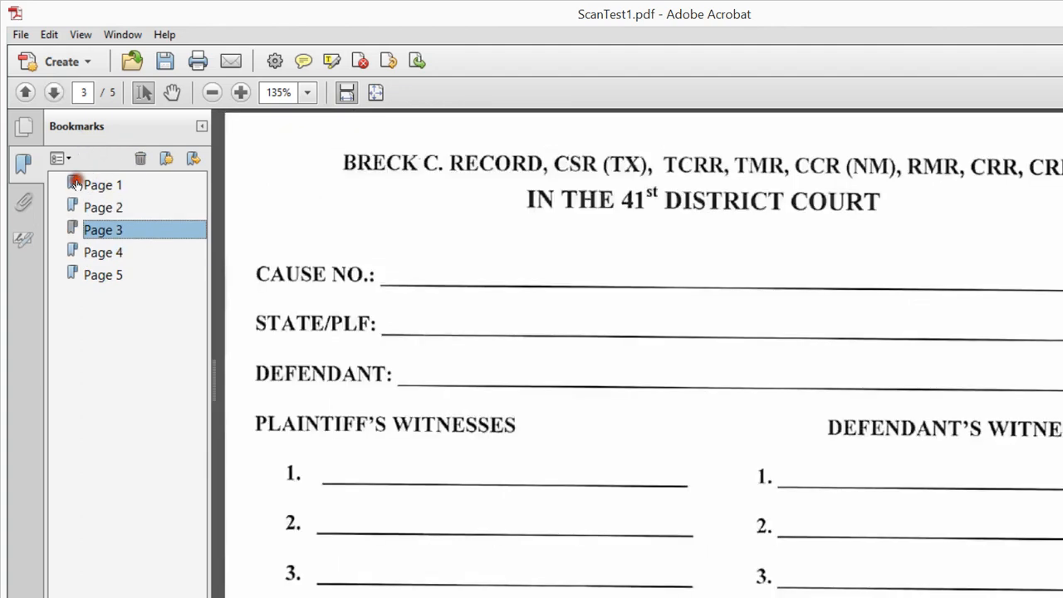
key("Up")
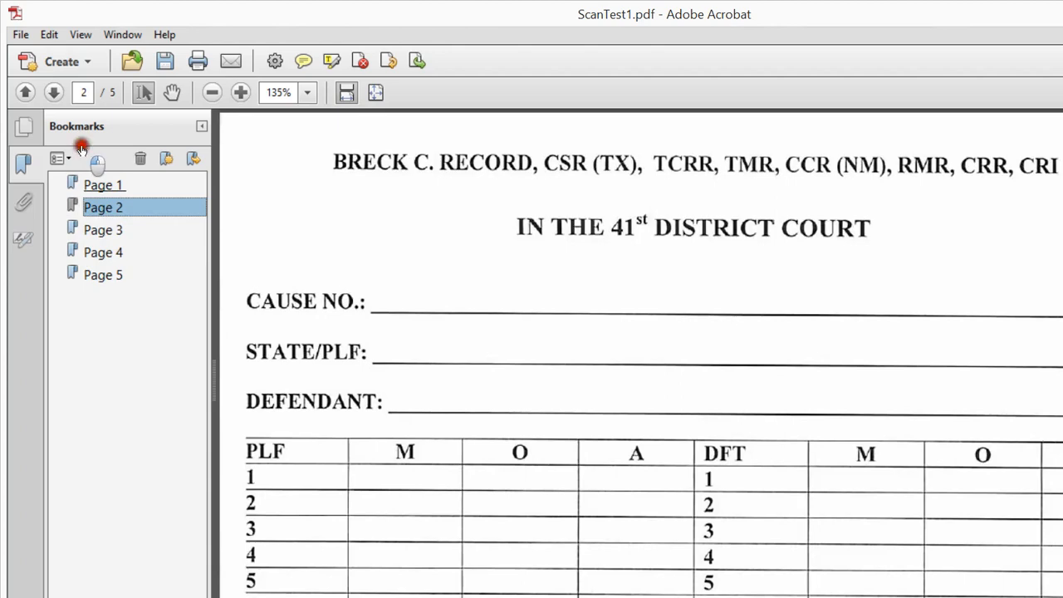
key("Up")
key("End")
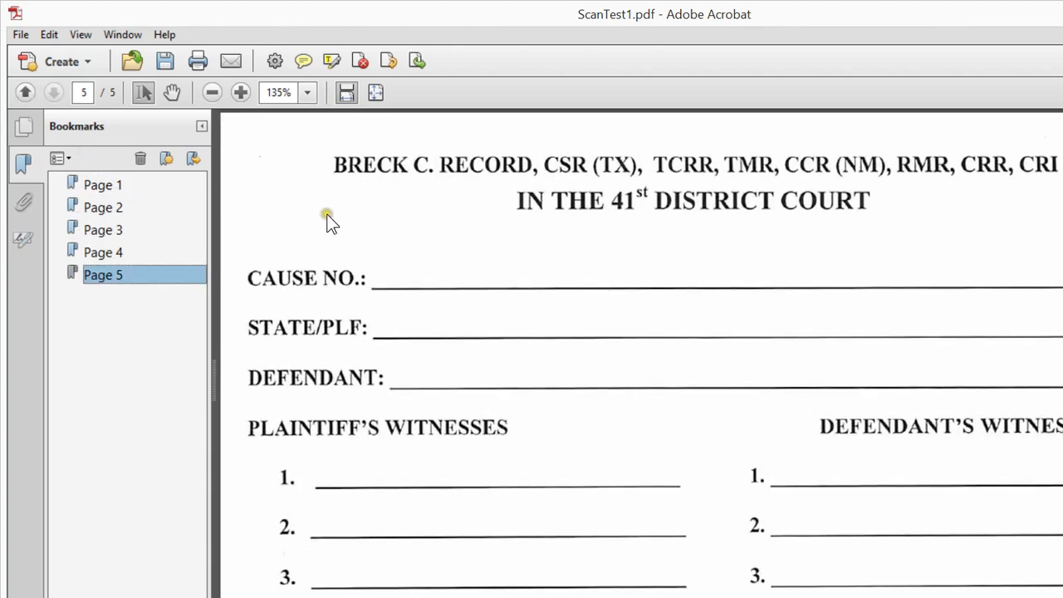
scroll(327, 235, "down", 10)
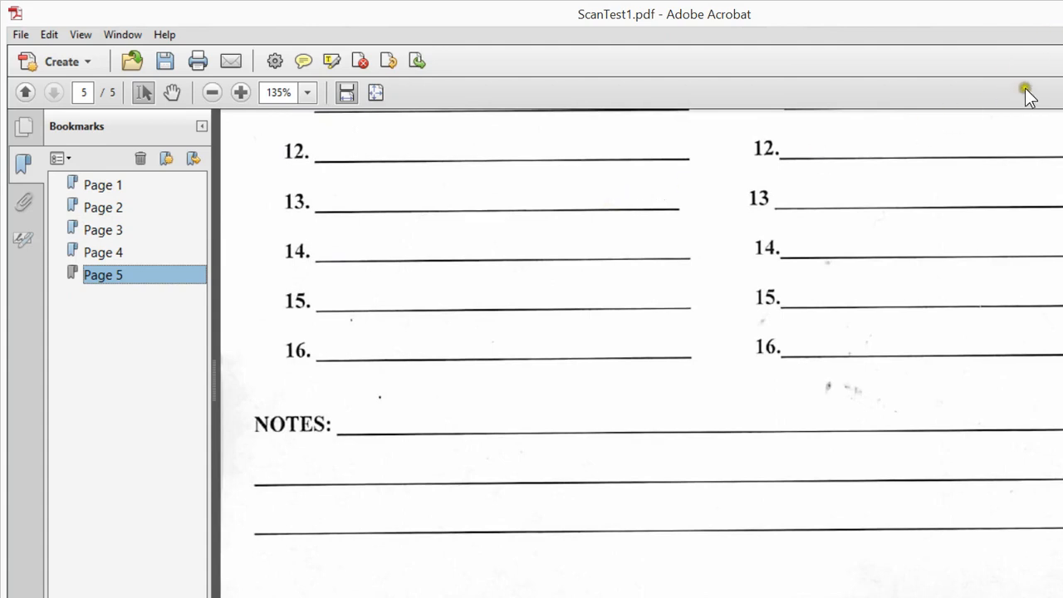
- Save the changes to ScanTest1.pdf
left_click(20, 34)
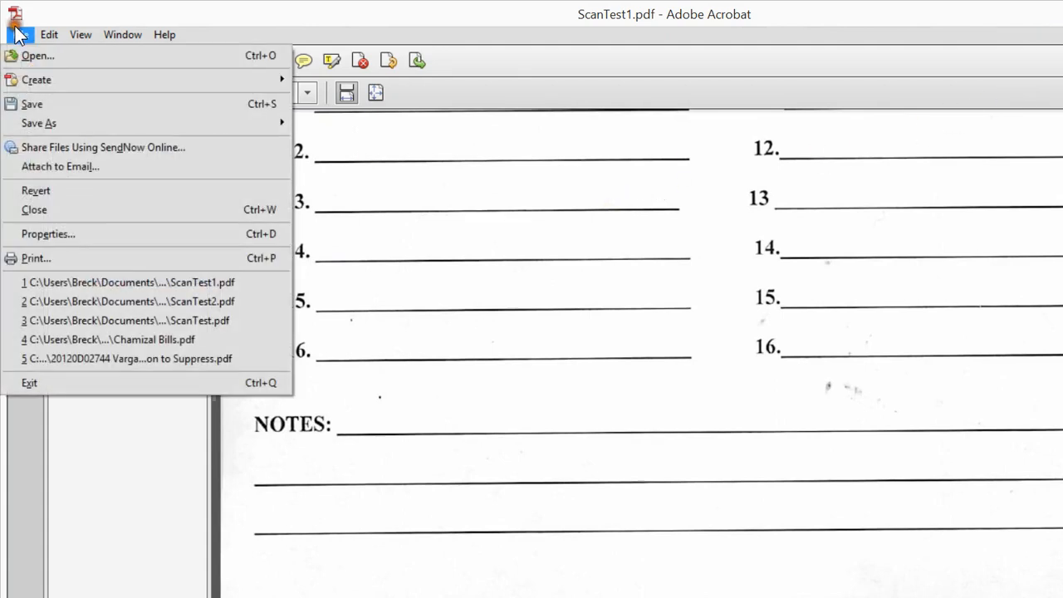
left_click(27, 84)
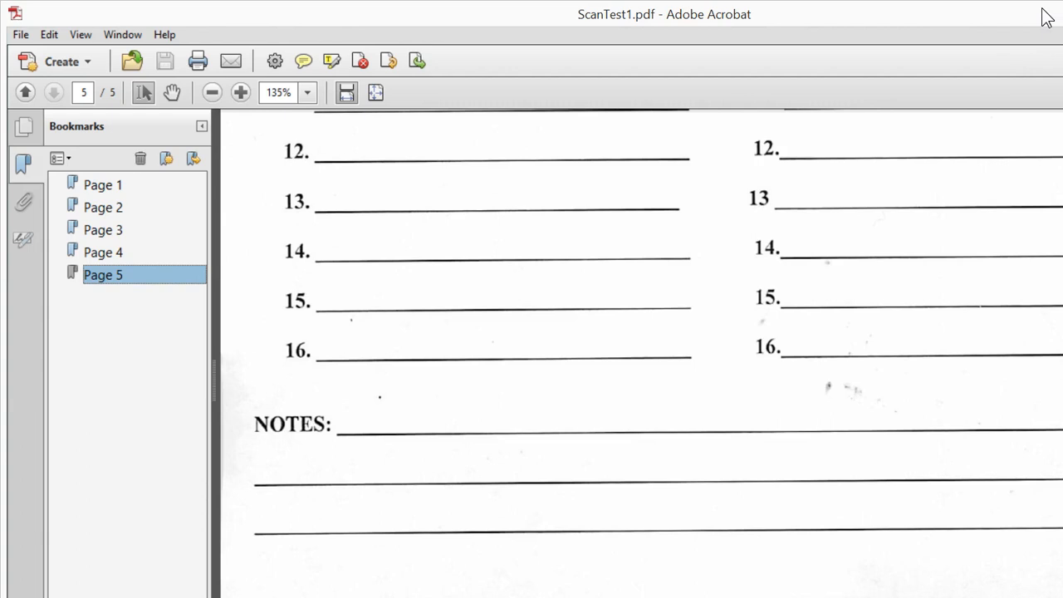
left_click(802, 84)
- Try to create a PDF from the scanner with the Black & White Document preset
left_click(15, 34)
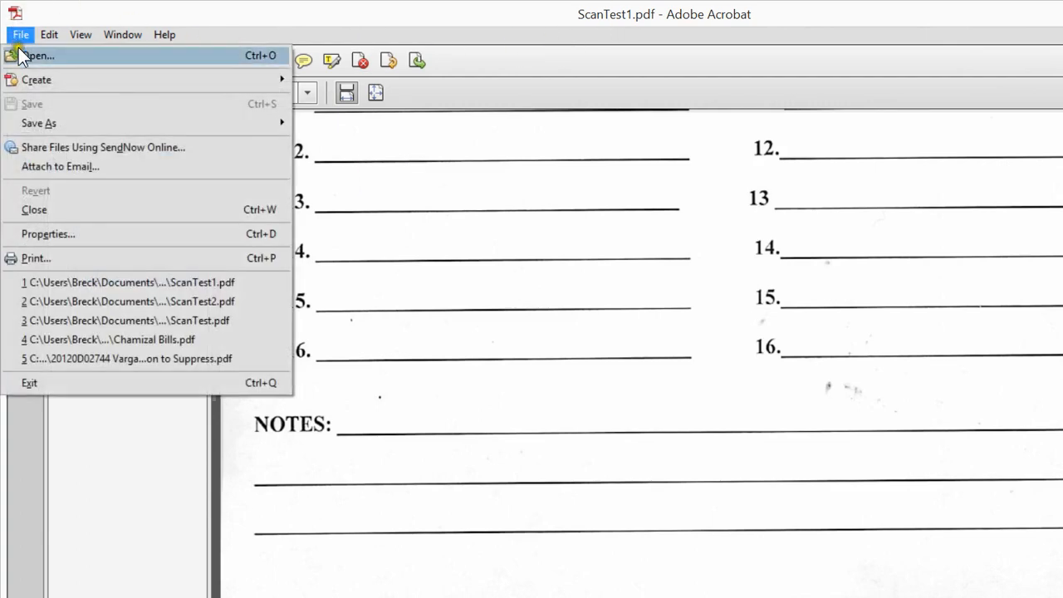
mouse_move(89, 66)
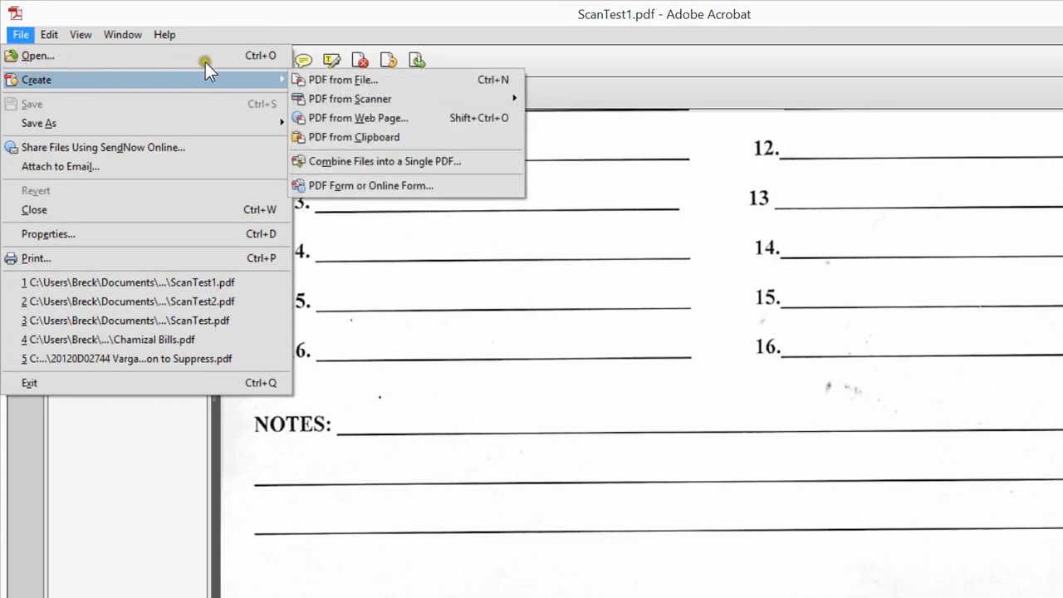
mouse_move(301, 96)
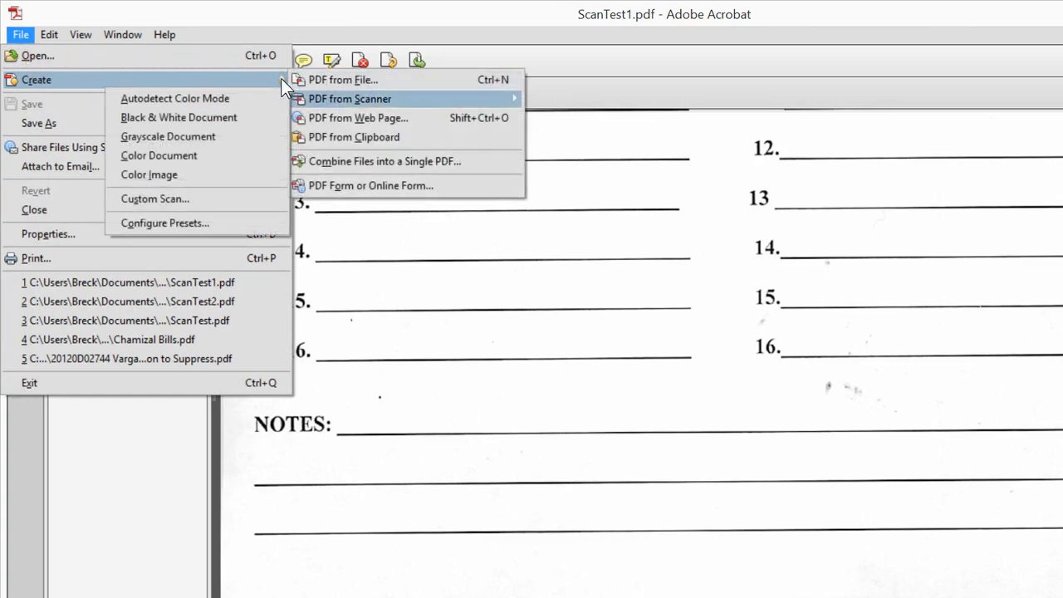
left_click(144, 94)
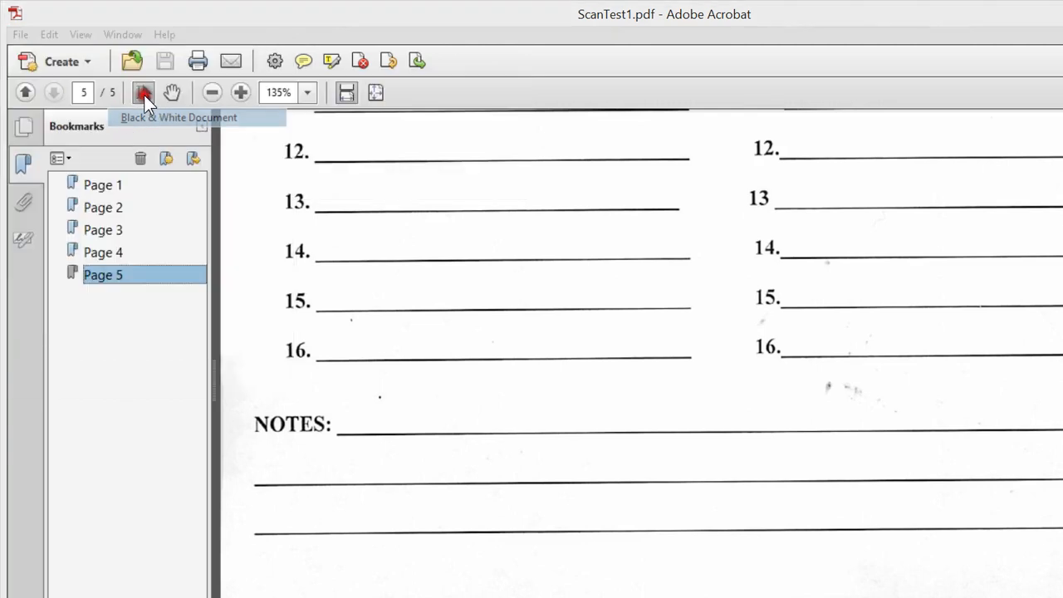
left_click(417, 279)
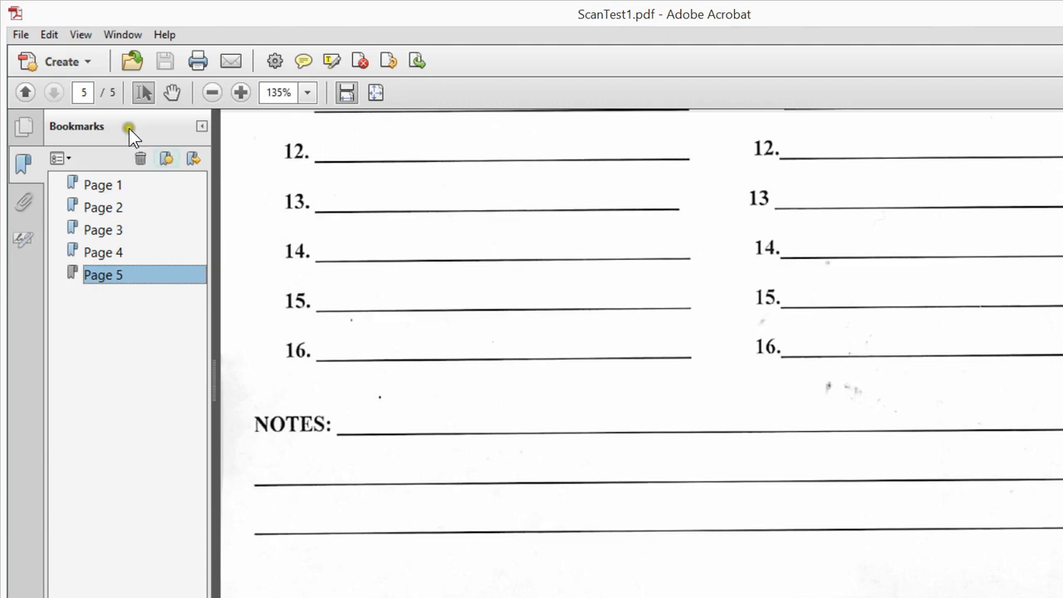
left_click(15, 34)
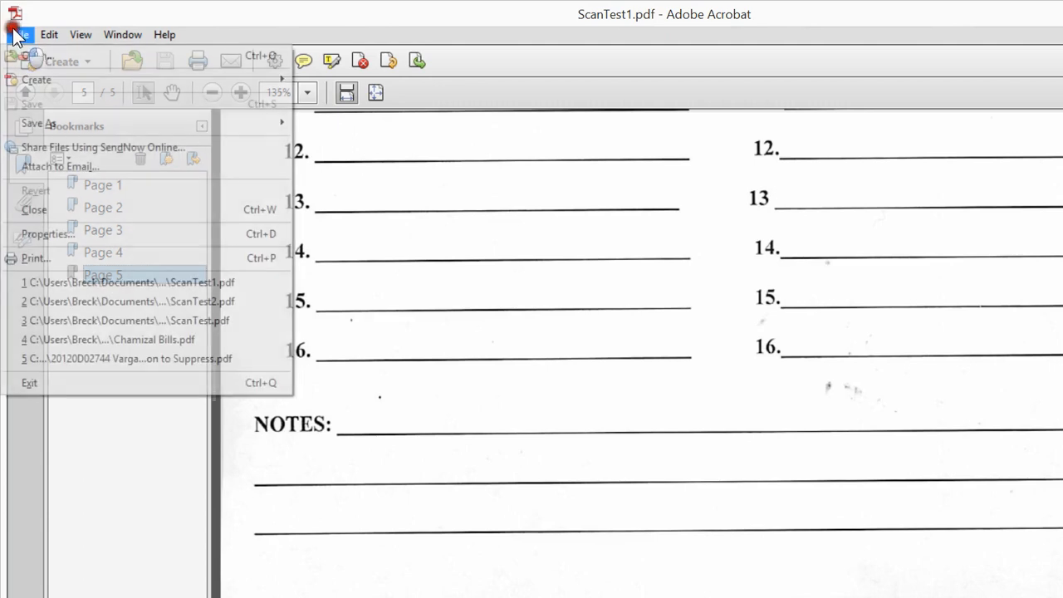
mouse_move(161, 75)
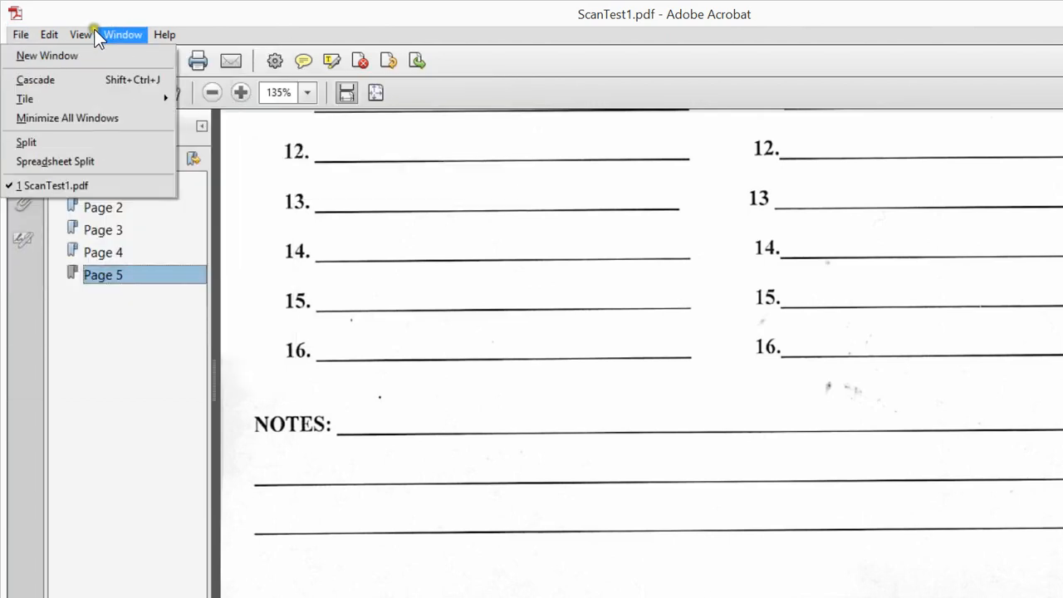
left_click(45, 27)
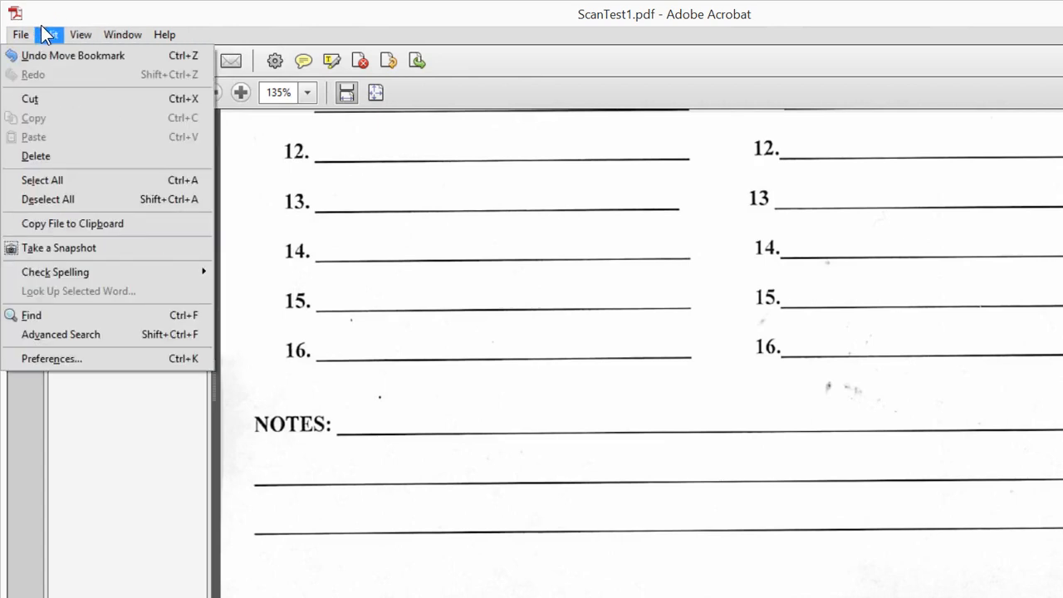
left_click(138, 24)
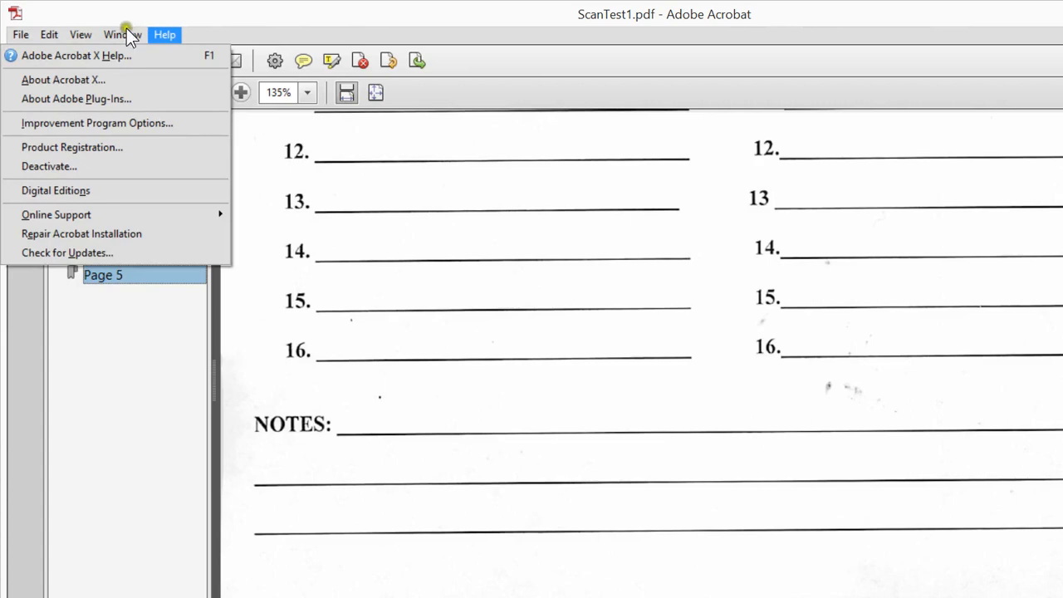
left_click(104, 25)
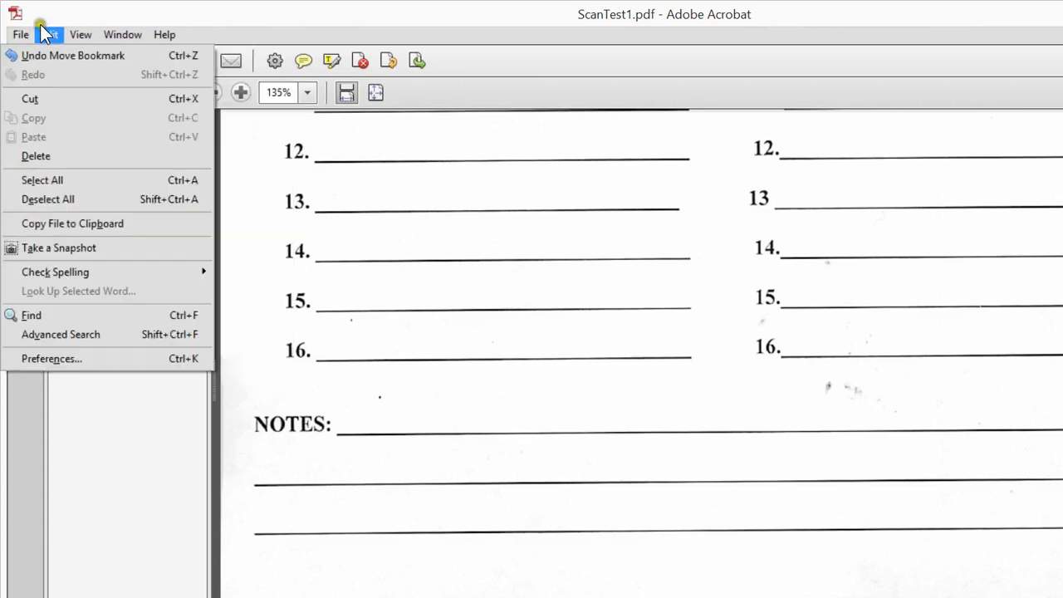
- Open the scanner presets configuration, check which scanner devices can be selected, and close it without changes
mouse_move(19, 37)
mouse_move(40, 71)
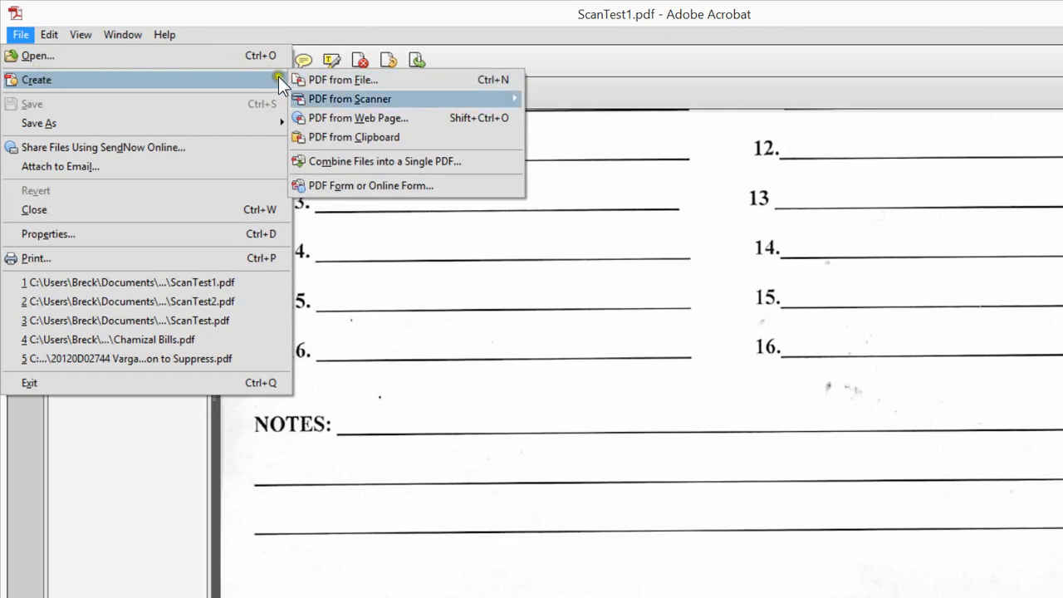
mouse_move(279, 78)
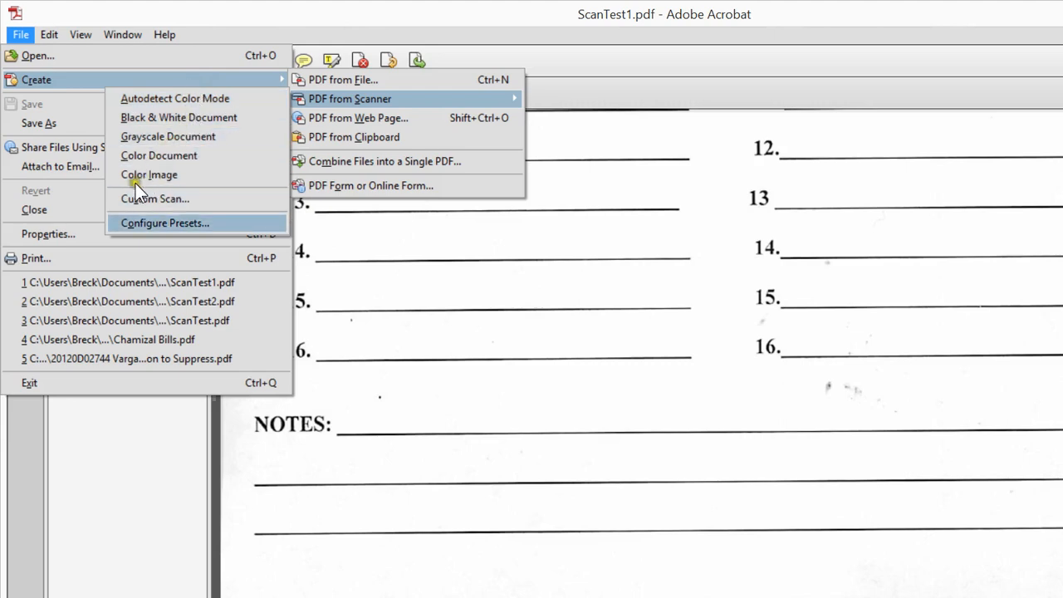
left_click(157, 221)
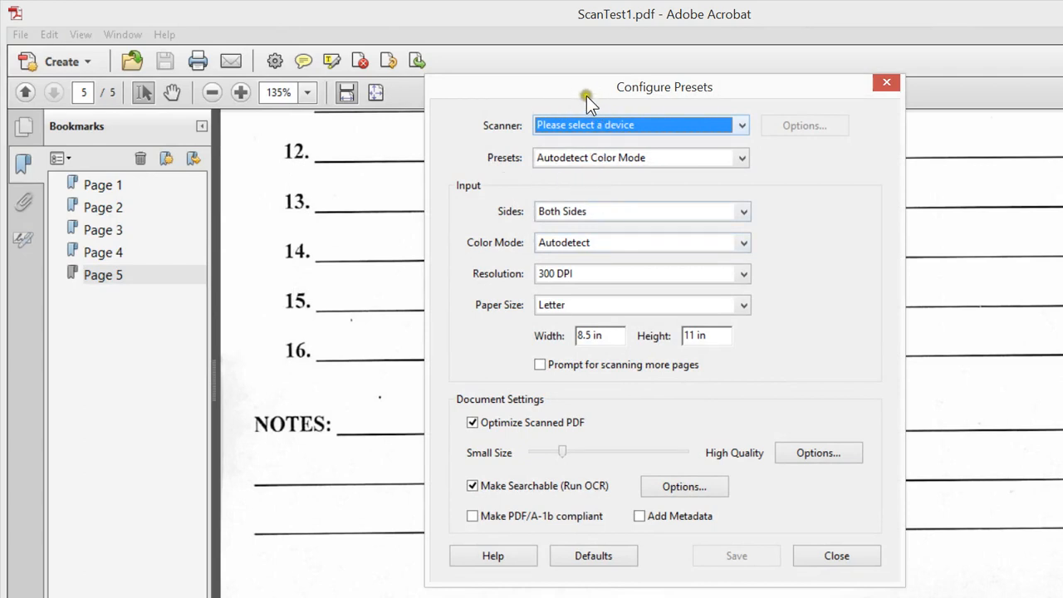
left_click(593, 119)
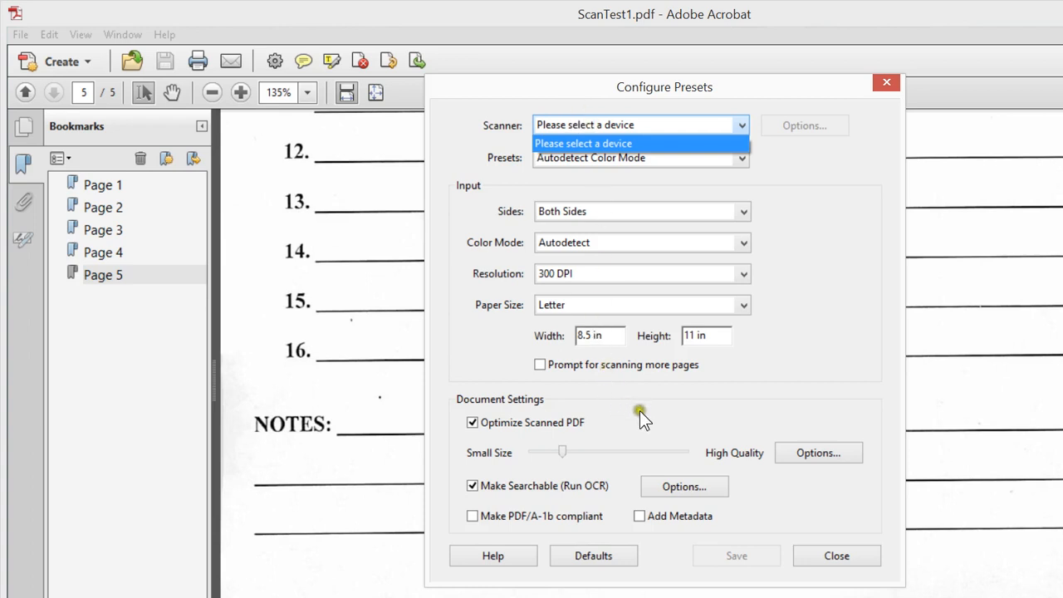
left_click(707, 67)
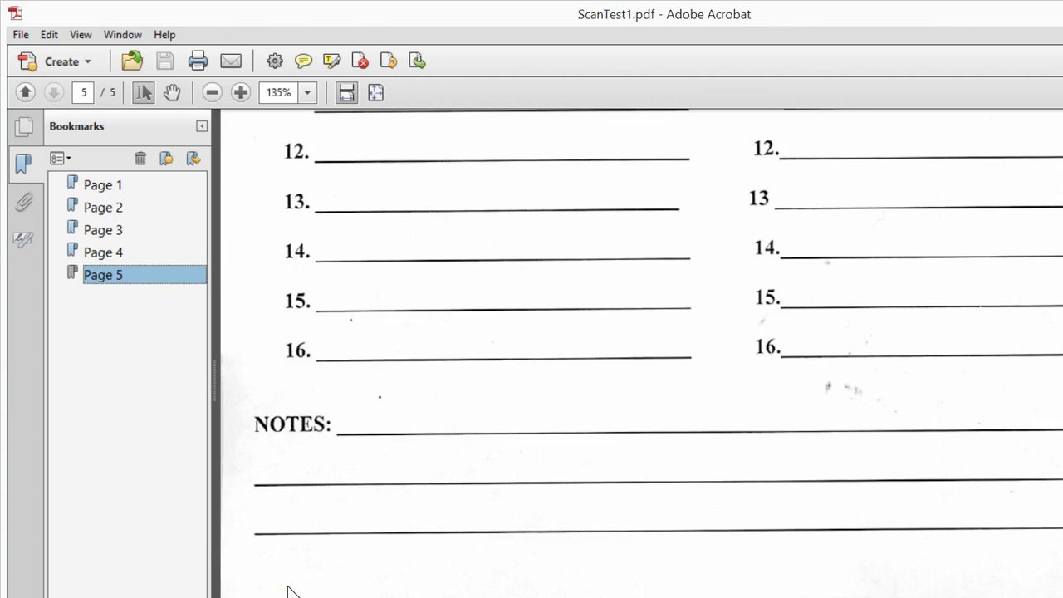
- Minimize the document window to return to the desktop
left_click(447, 441)
left_click(465, 324)
left_click(1043, 8)
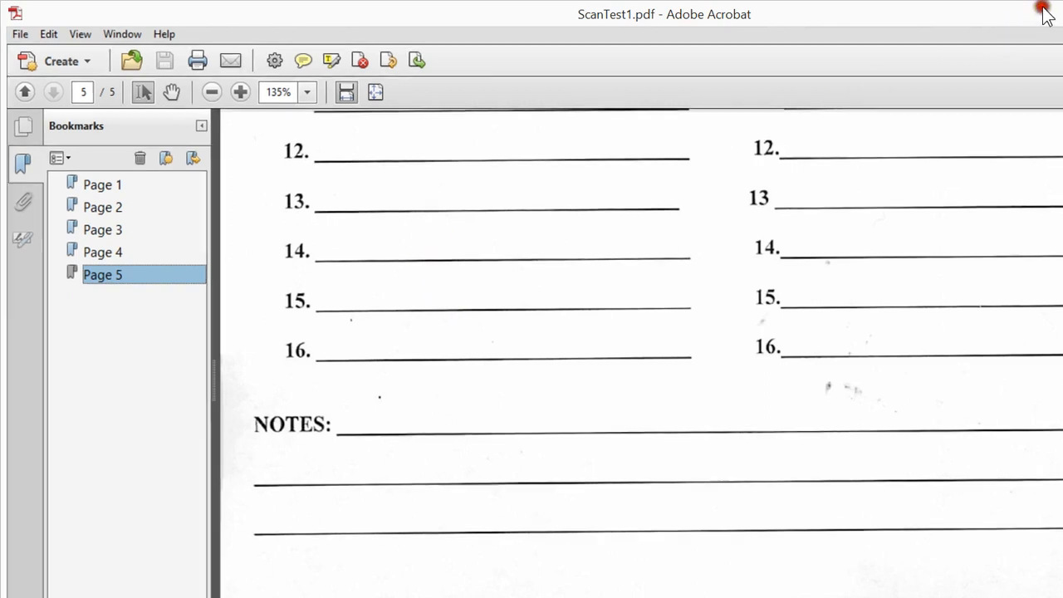
left_click(336, 581)
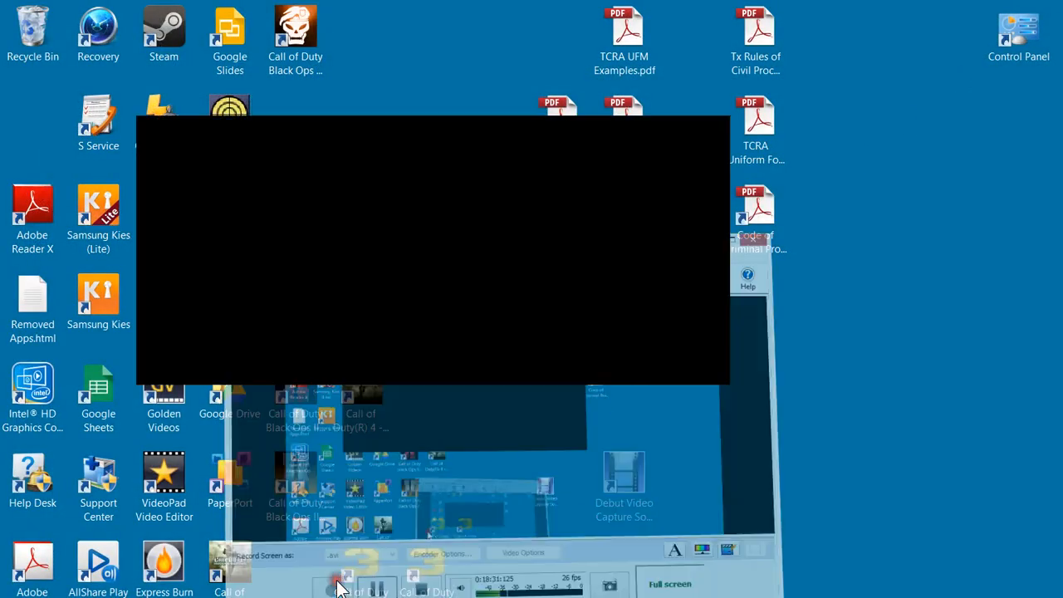